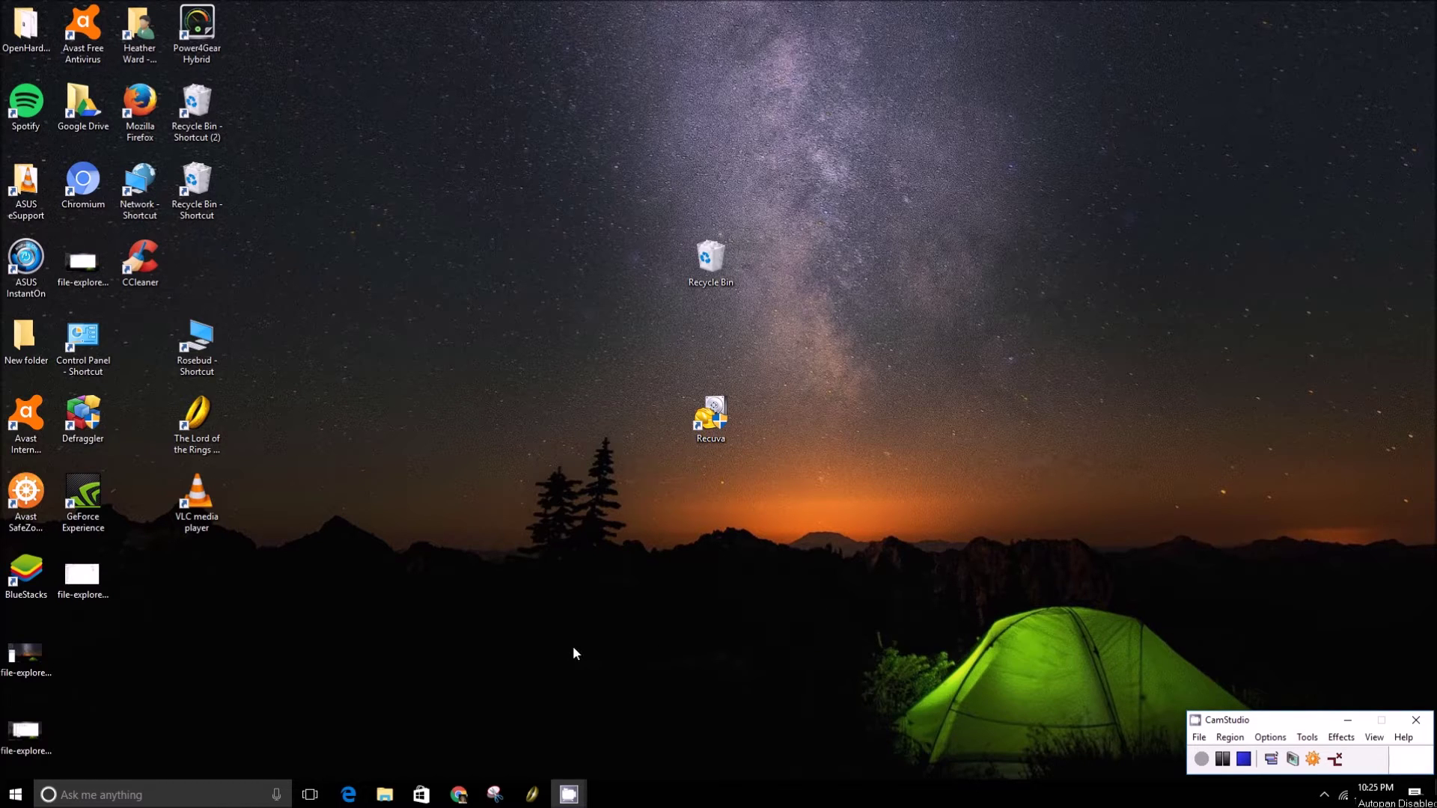
Bring up the Windows taskbar search panel, ready for a query.
{"action": "left_click", "coordinate": [473, 659]}
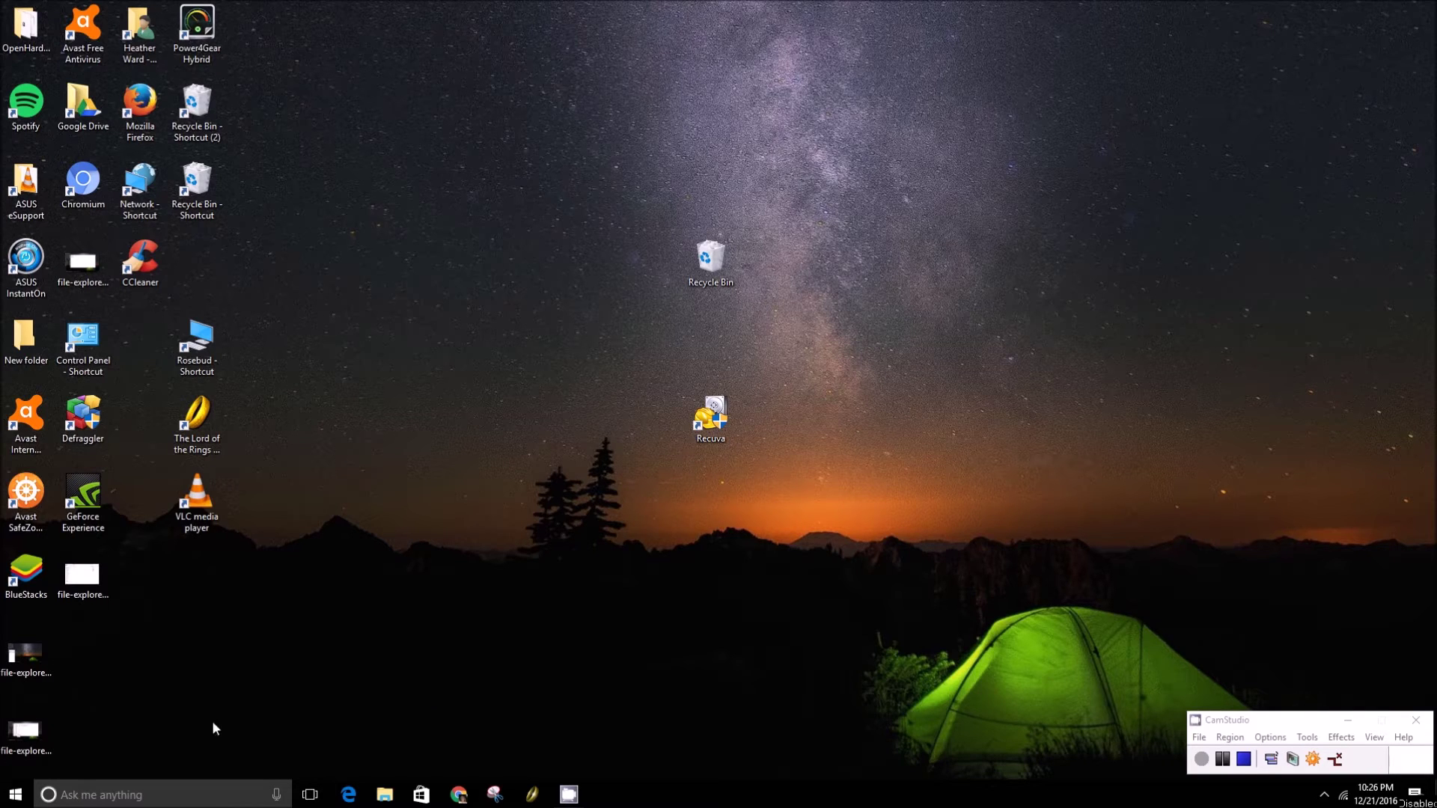
{"action": "left_click", "coordinate": [168, 797]}
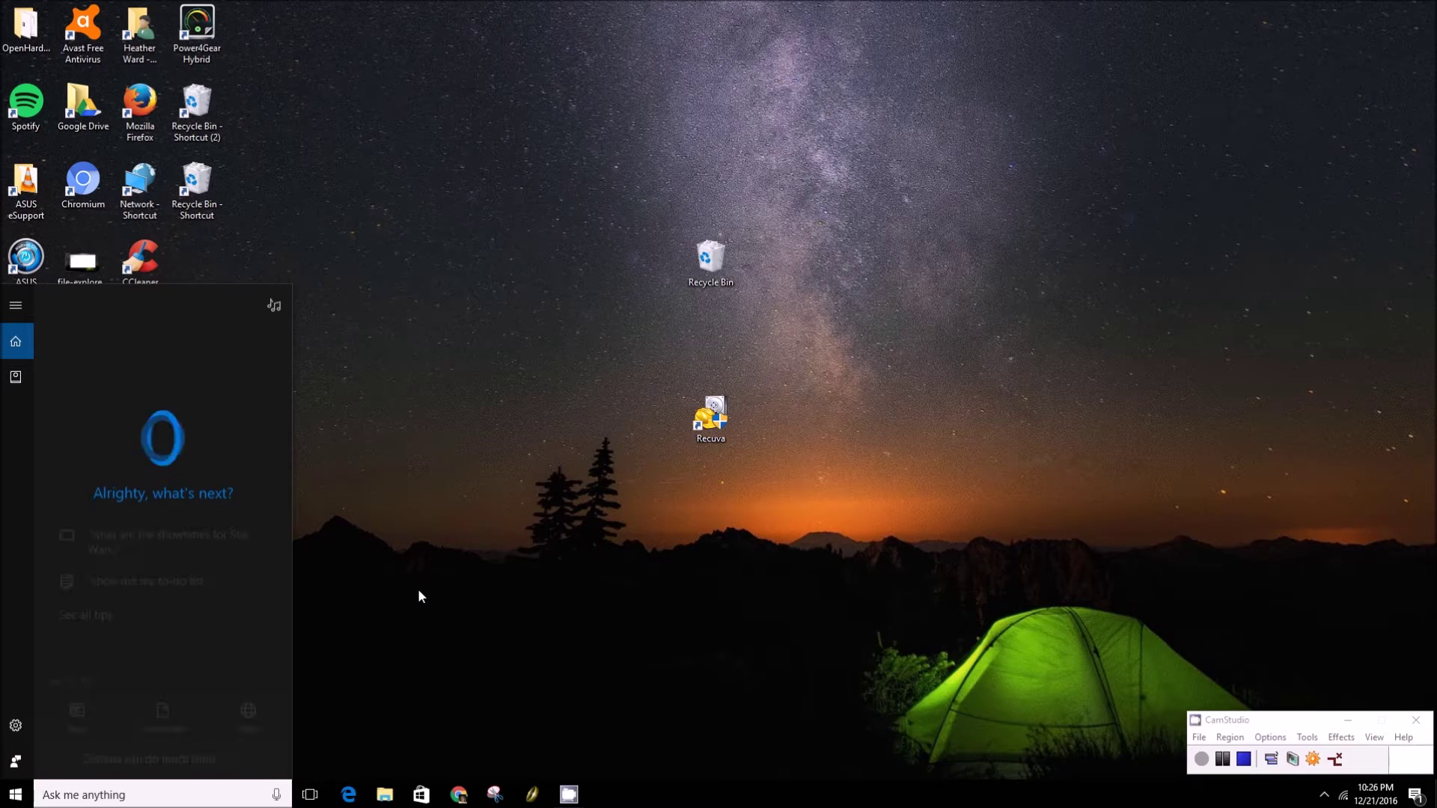
{"action": "type", "text": "regedi"}
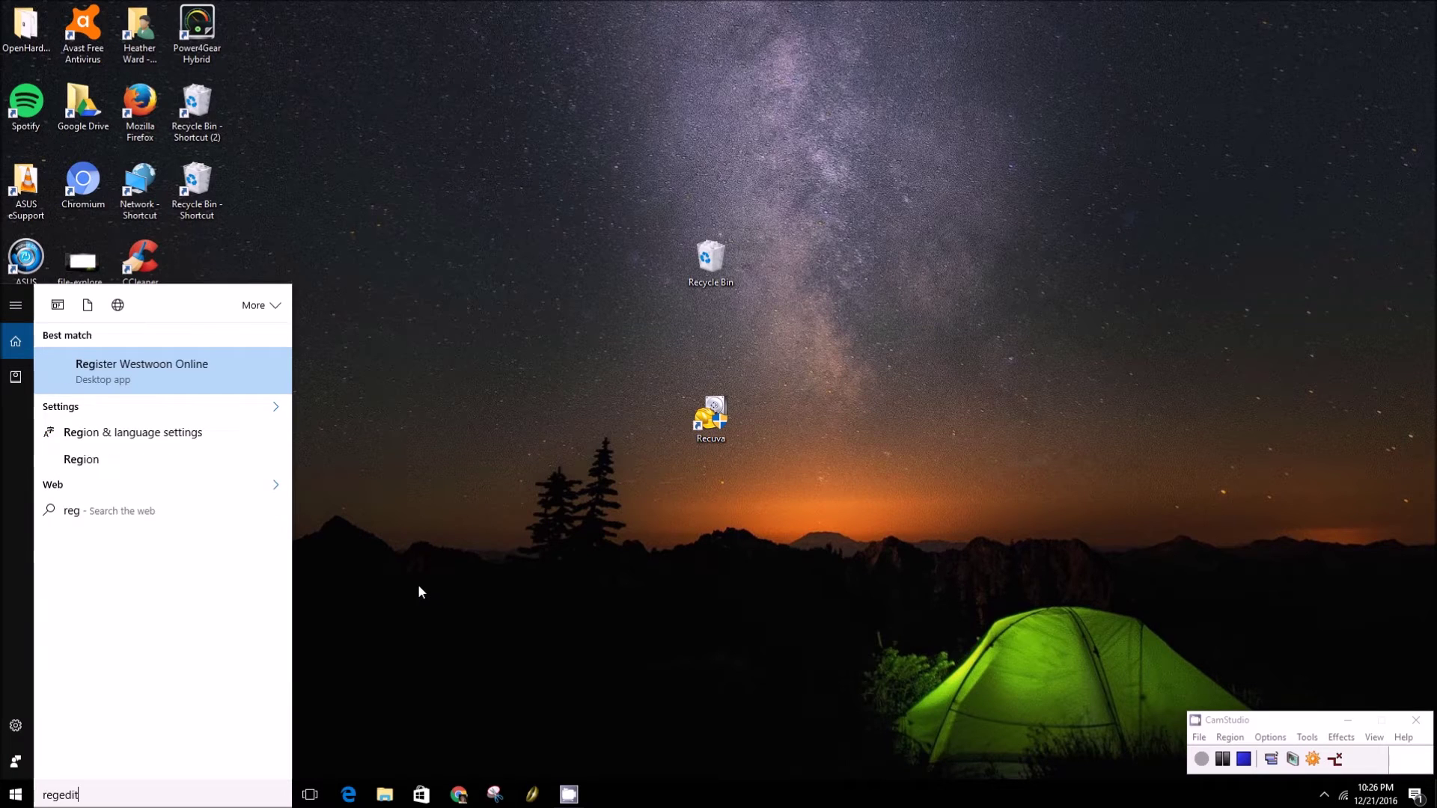
{"action": "type", "text": "t"}
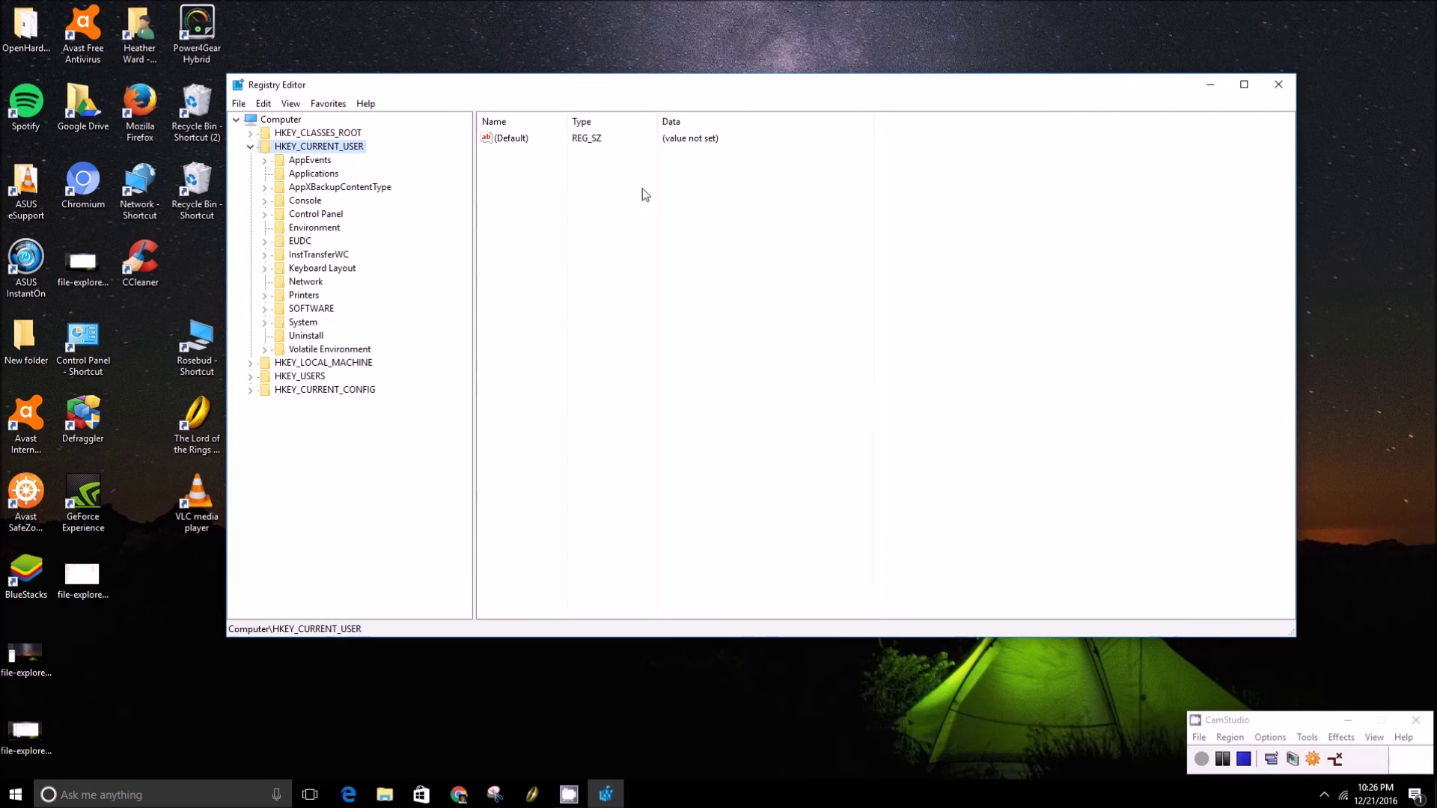
Expand HKEY_CURRENT_USER > SOFTWARE > Microsoft in the registry tree.
{"action": "left_click_drag", "start_coordinate": [642, 95], "coordinate": [641, 147]}
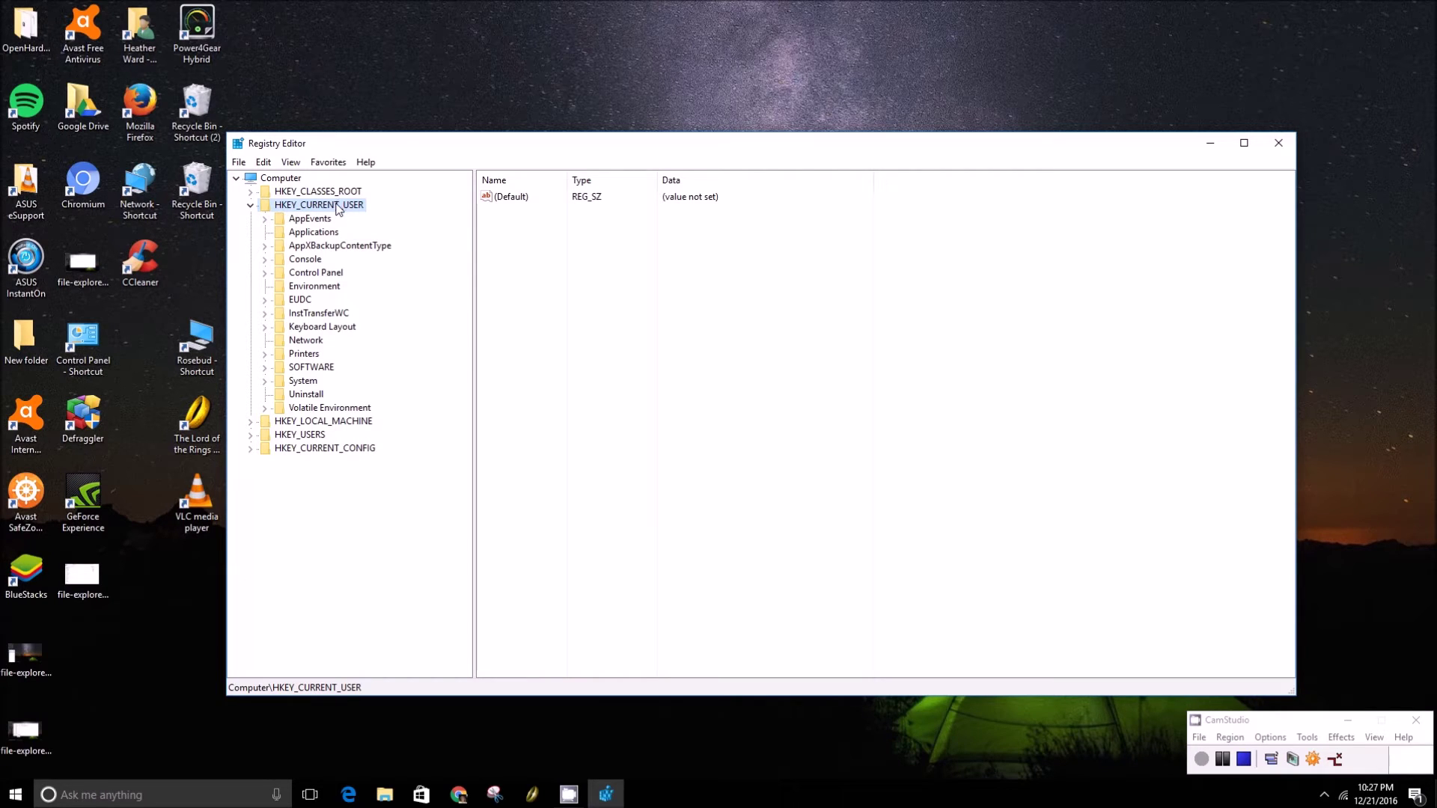
{"action": "left_click", "coordinate": [293, 369]}
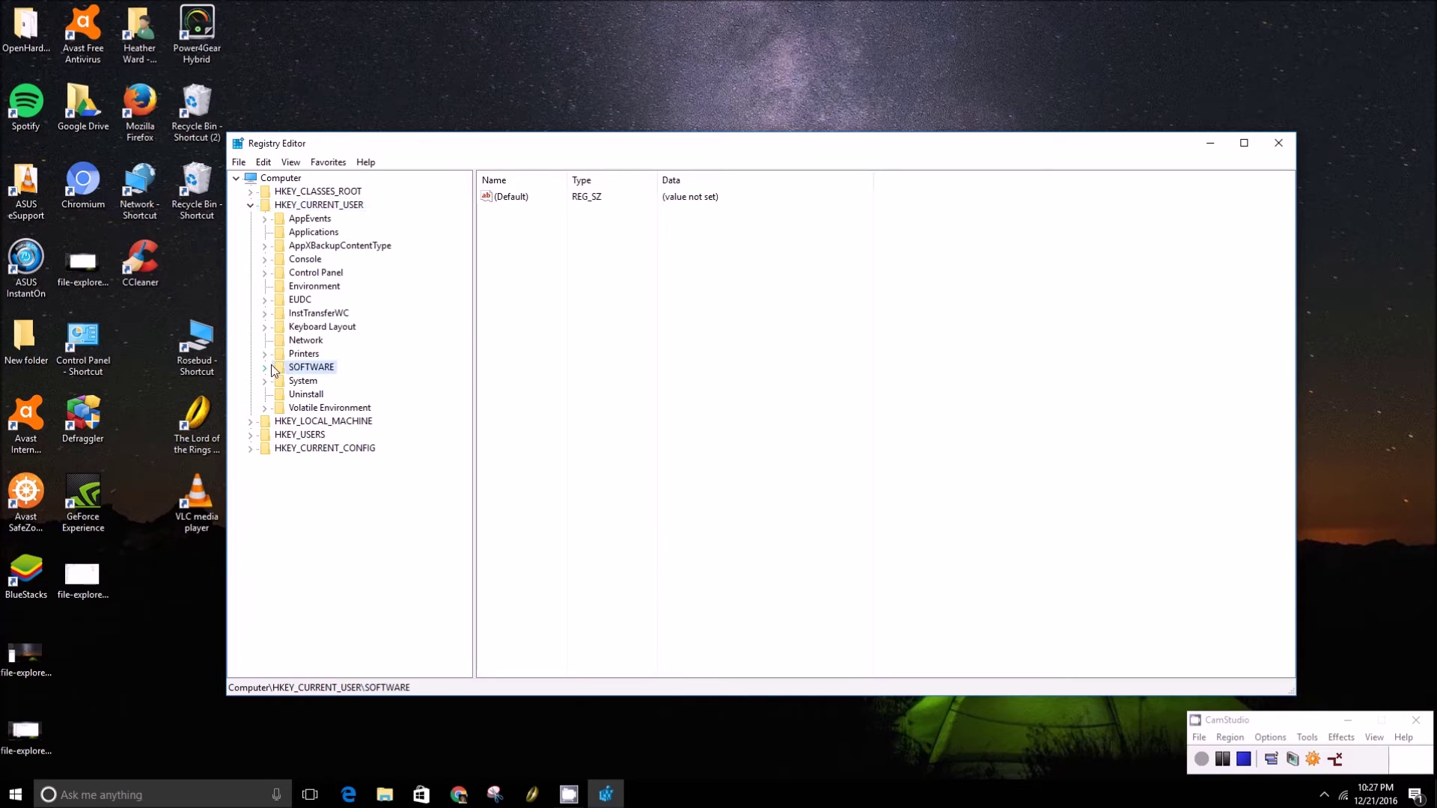
{"action": "left_click", "coordinate": [266, 367]}
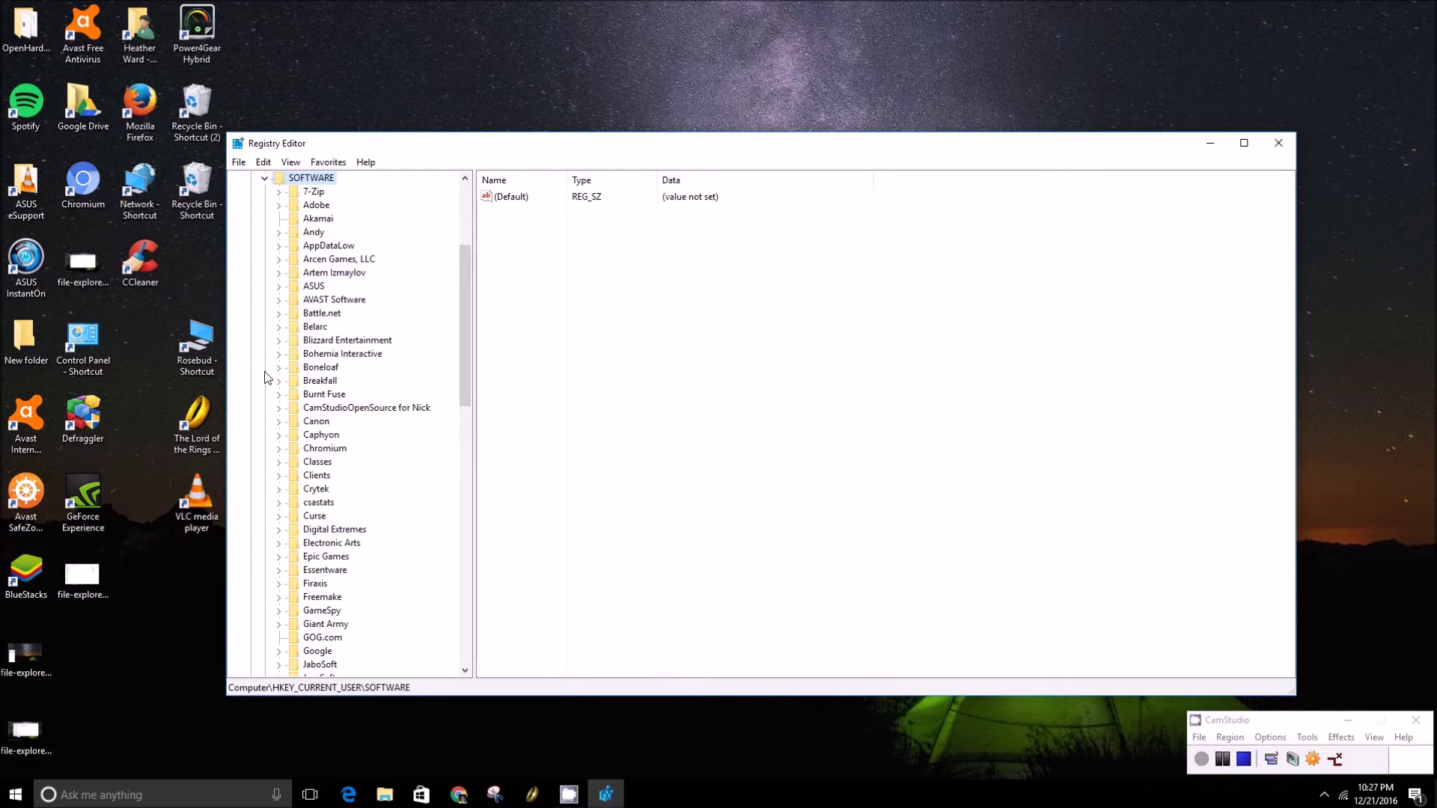
{"action": "scroll", "coordinate": [361, 445], "scroll_direction": "down", "scroll_amount": 1}
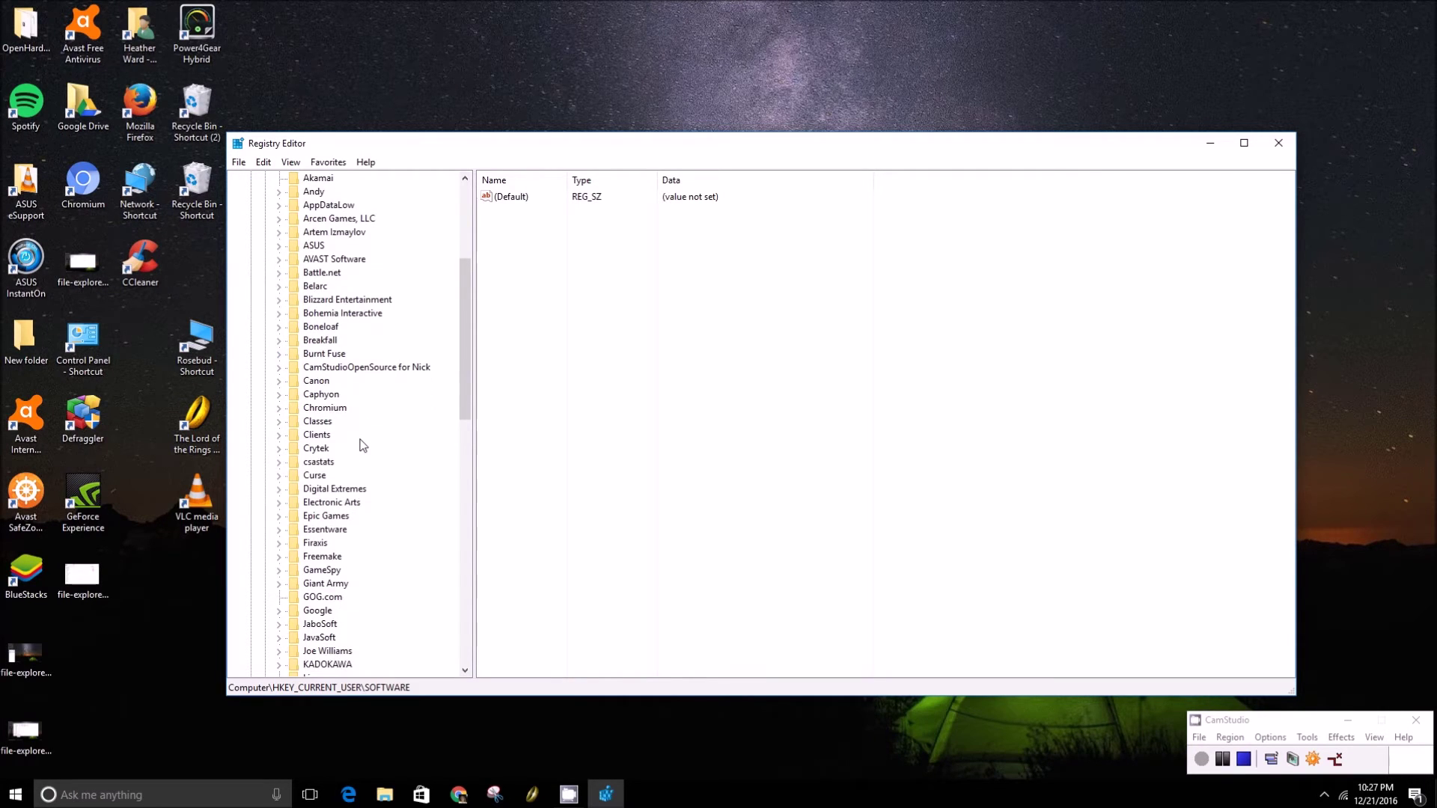
{"action": "scroll", "coordinate": [361, 445], "scroll_direction": "down", "scroll_amount": 2}
{"action": "left_click", "coordinate": [307, 653]}
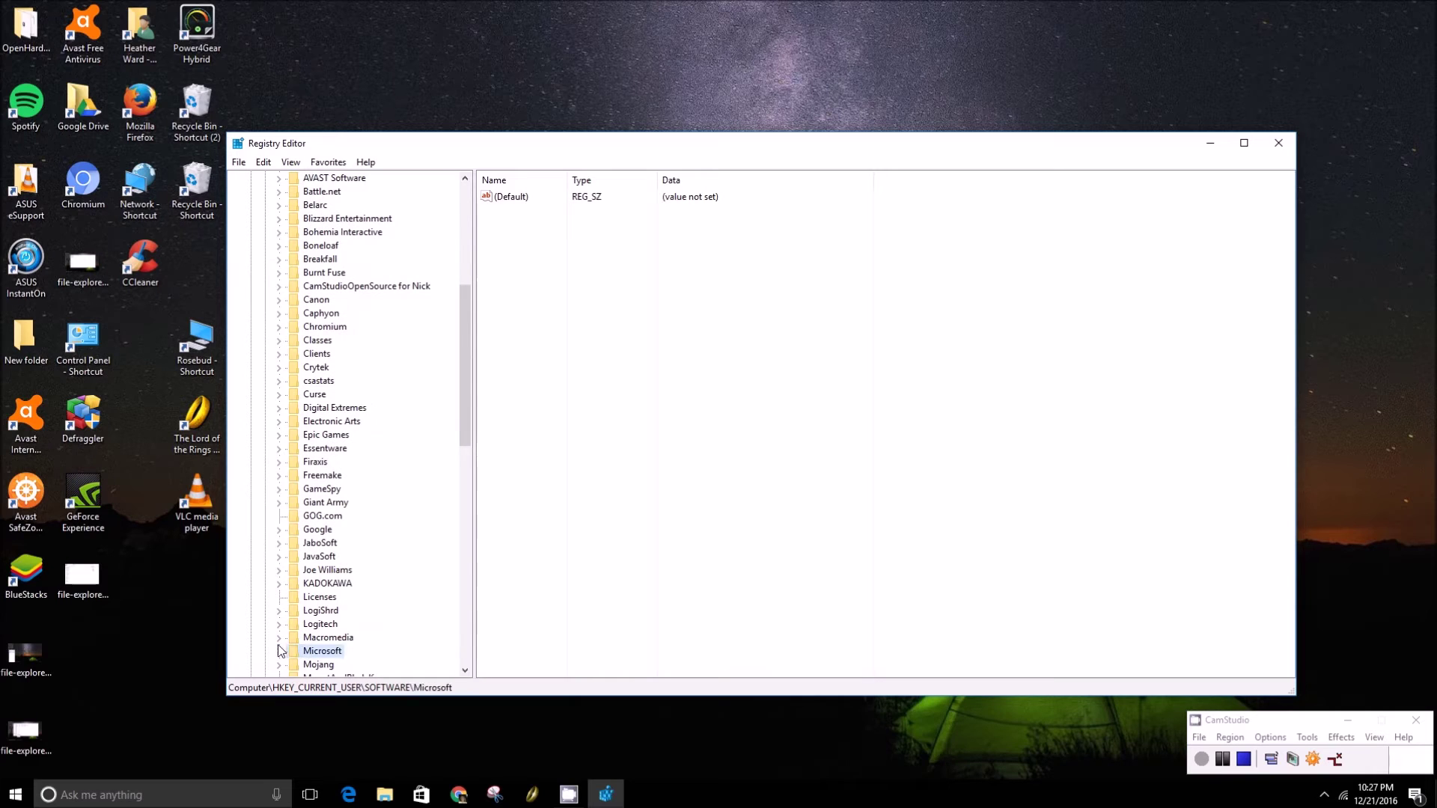
{"action": "left_click", "coordinate": [280, 652]}
{"action": "scroll", "coordinate": [360, 561], "scroll_direction": "down", "scroll_amount": 2}
{"action": "scroll", "coordinate": [372, 555], "scroll_direction": "down", "scroll_amount": 2}
Continue down the tree through Windows > CurrentVersion.
{"action": "key", "text": "e"}
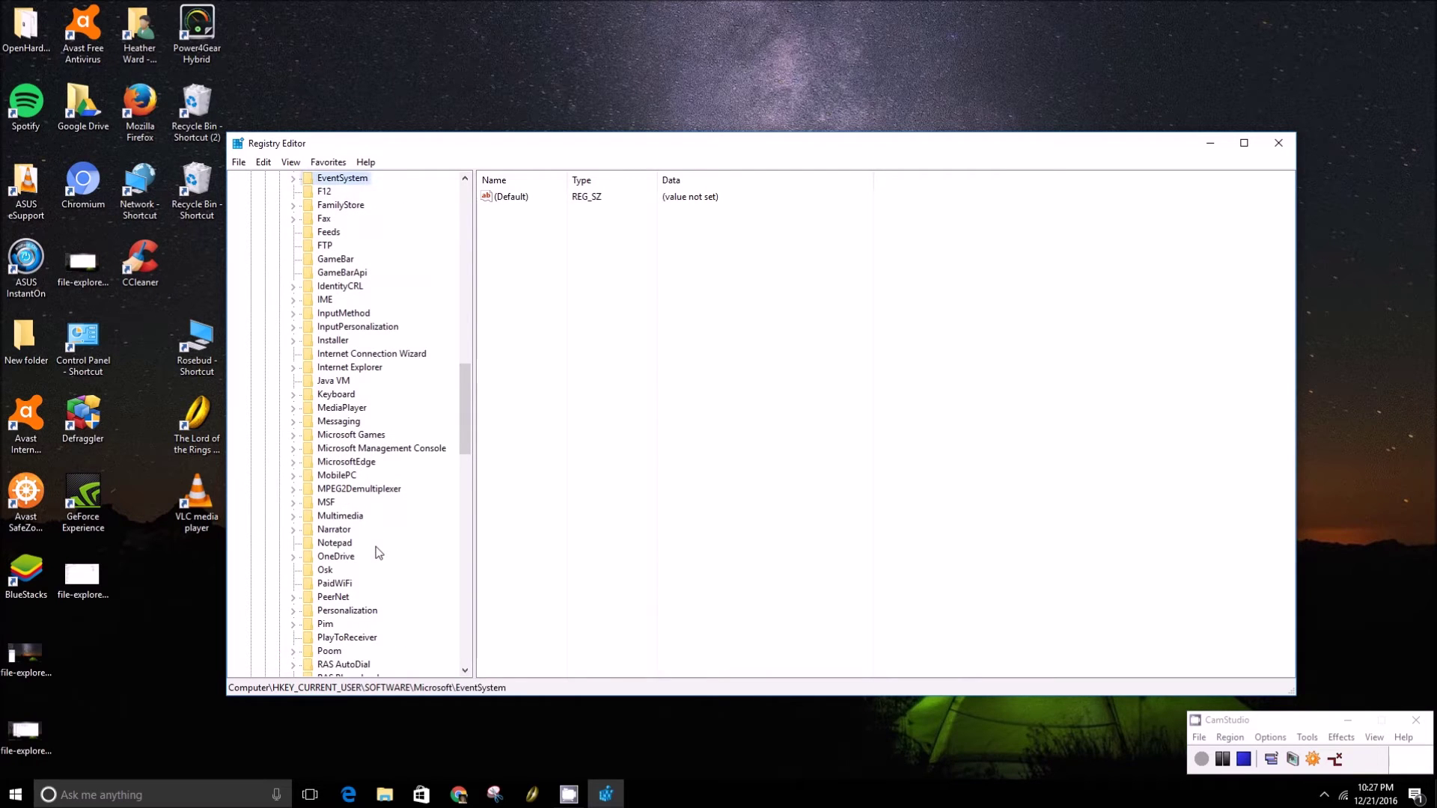
{"action": "key", "text": "w"}
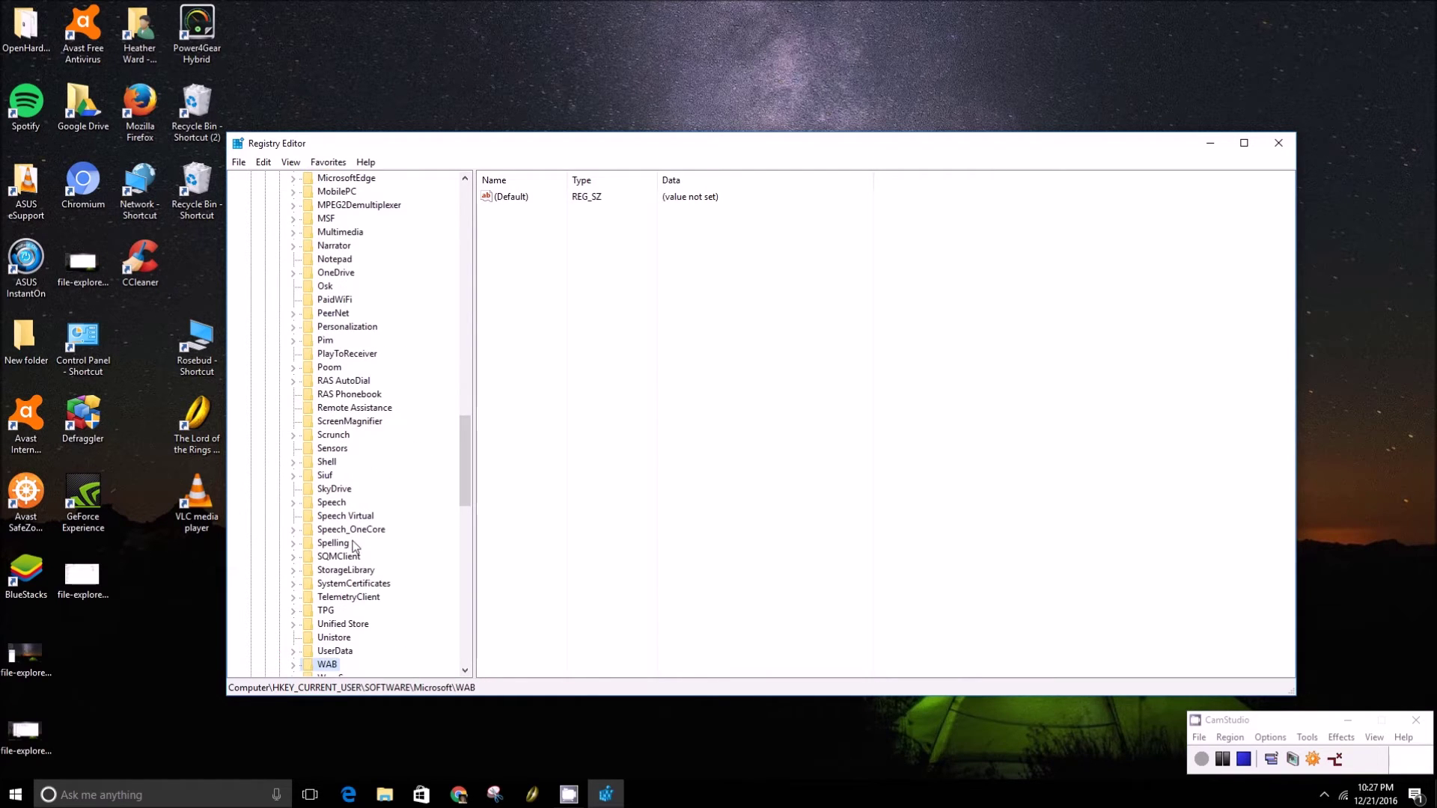
{"action": "key", "text": "w"}
{"action": "left_click", "coordinate": [355, 601]}
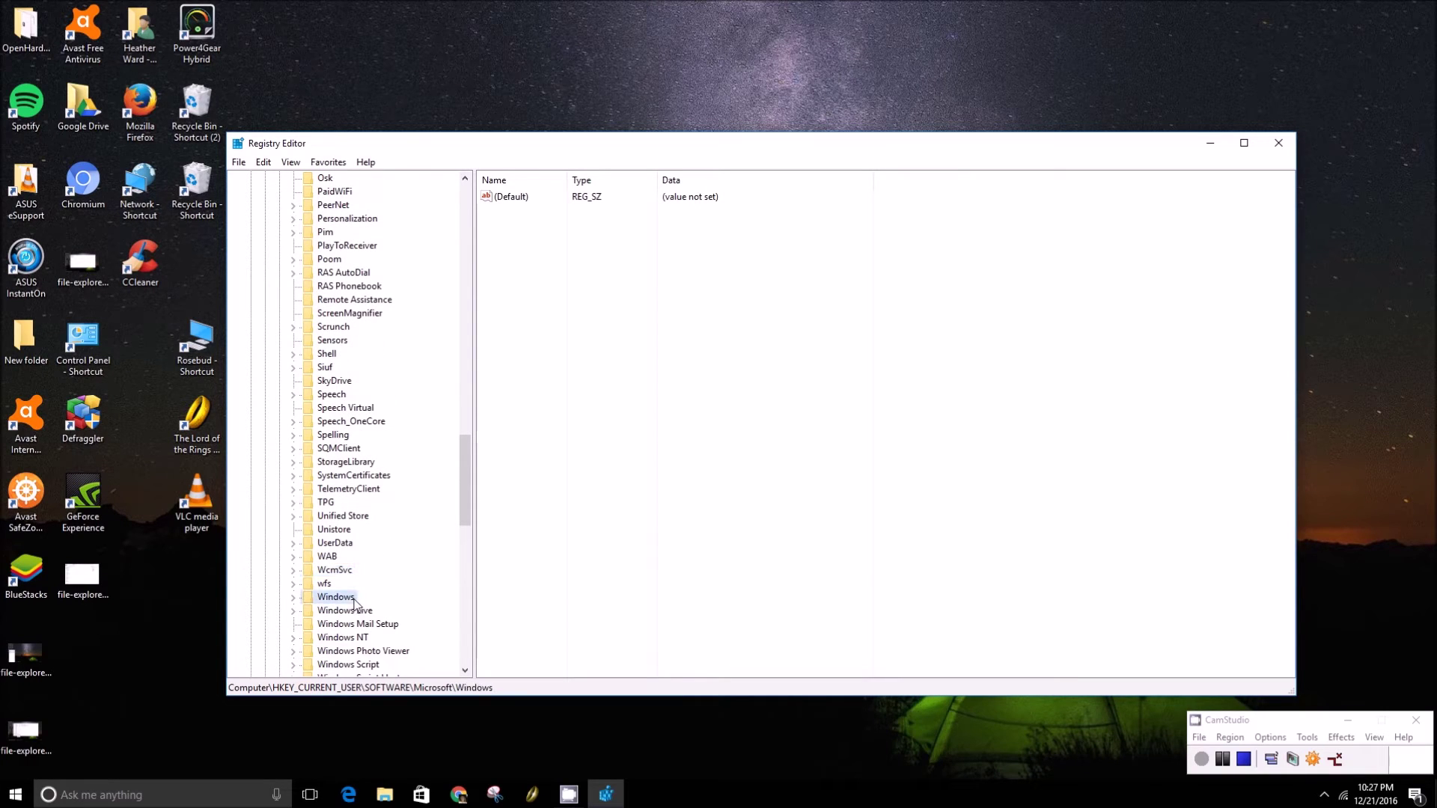
{"action": "left_click", "coordinate": [292, 599]}
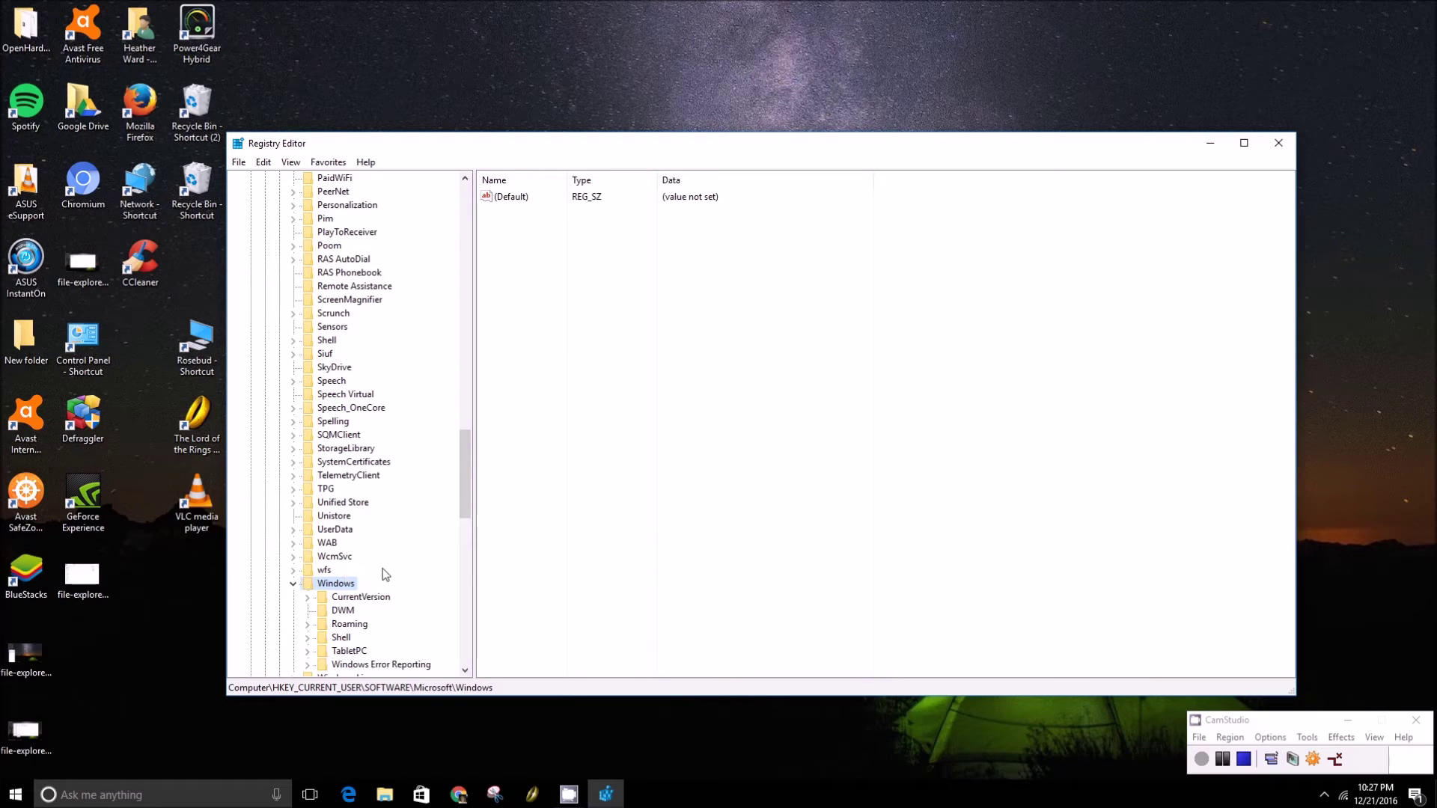
{"action": "scroll", "coordinate": [379, 566], "scroll_direction": "down", "scroll_amount": 2}
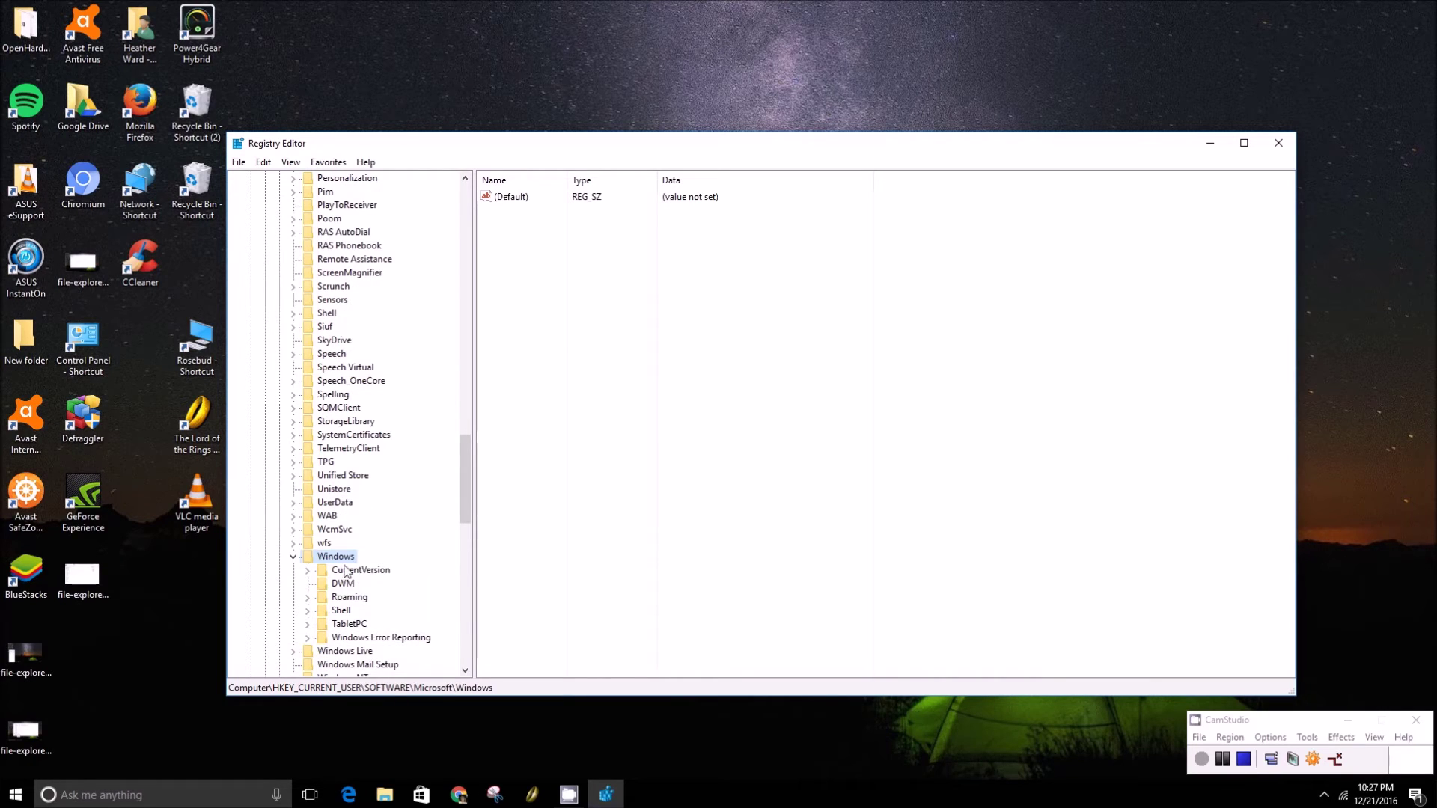
{"action": "left_click", "coordinate": [355, 569]}
{"action": "left_click", "coordinate": [312, 574]}
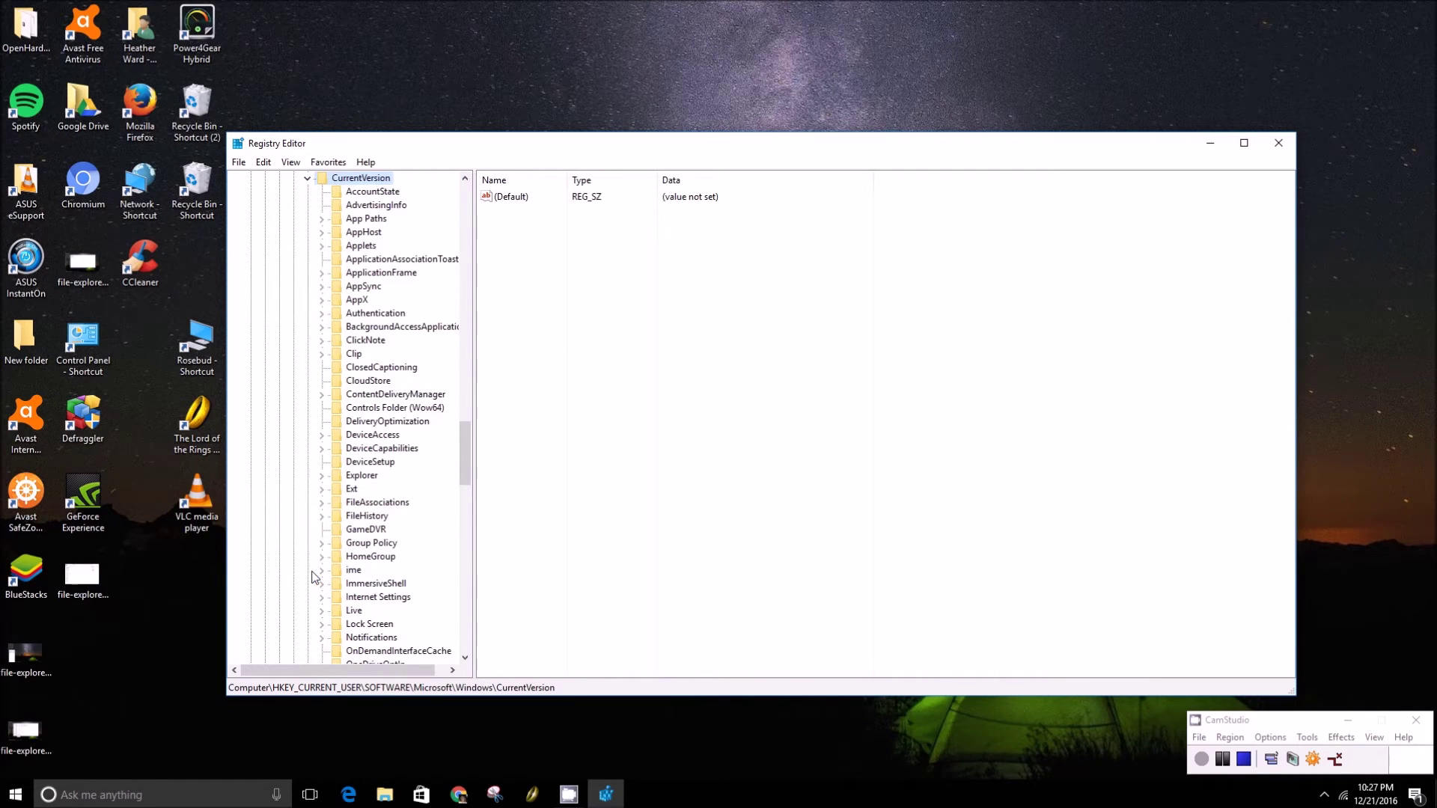
Expand Explorer and select the WordWheelQuery key to show its search entries.
{"action": "left_click", "coordinate": [360, 474]}
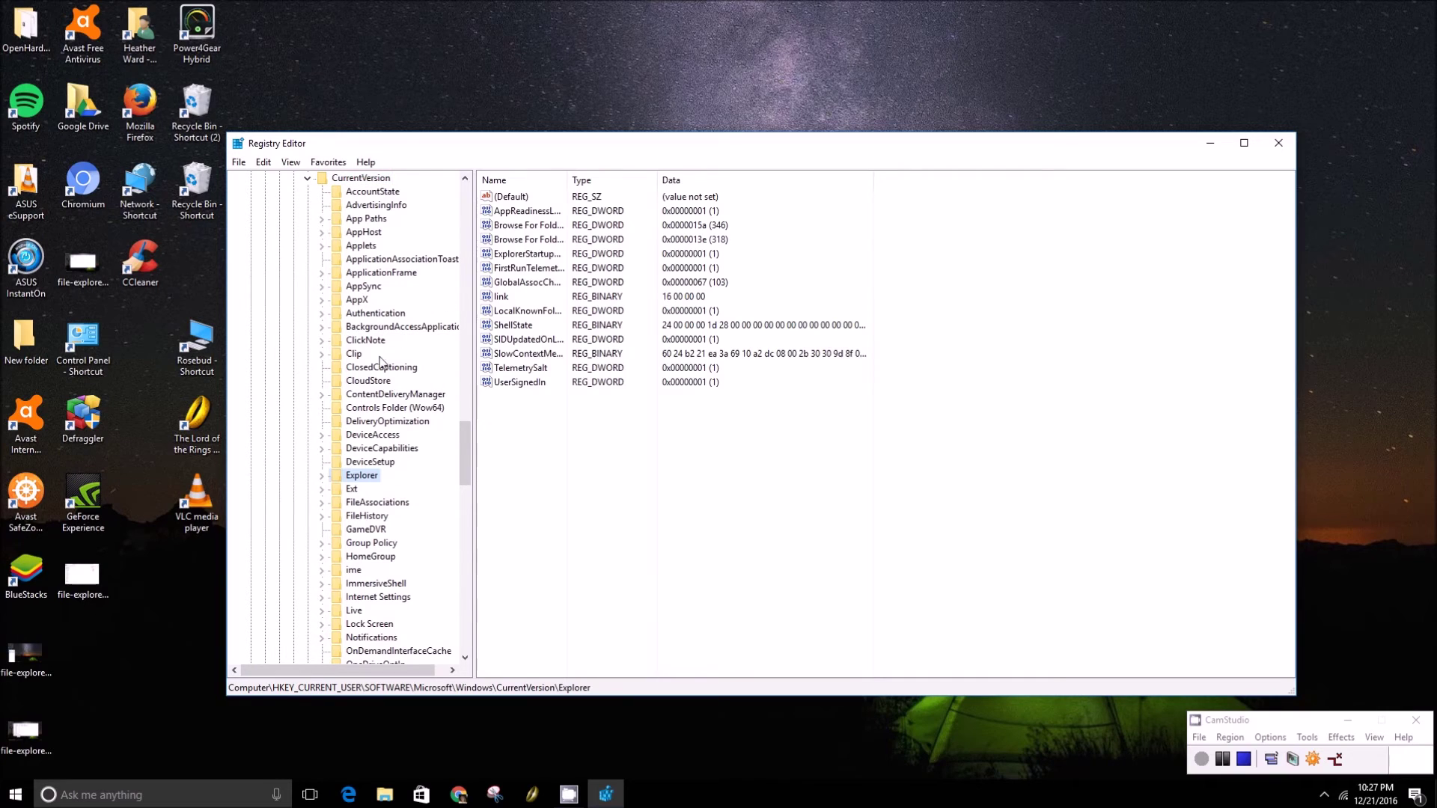
{"action": "left_click", "coordinate": [328, 480]}
{"action": "scroll", "coordinate": [337, 494], "scroll_direction": "down", "scroll_amount": 2}
{"action": "scroll", "coordinate": [355, 506], "scroll_direction": "down", "scroll_amount": 3}
{"action": "scroll", "coordinate": [370, 516], "scroll_direction": "down", "scroll_amount": 3}
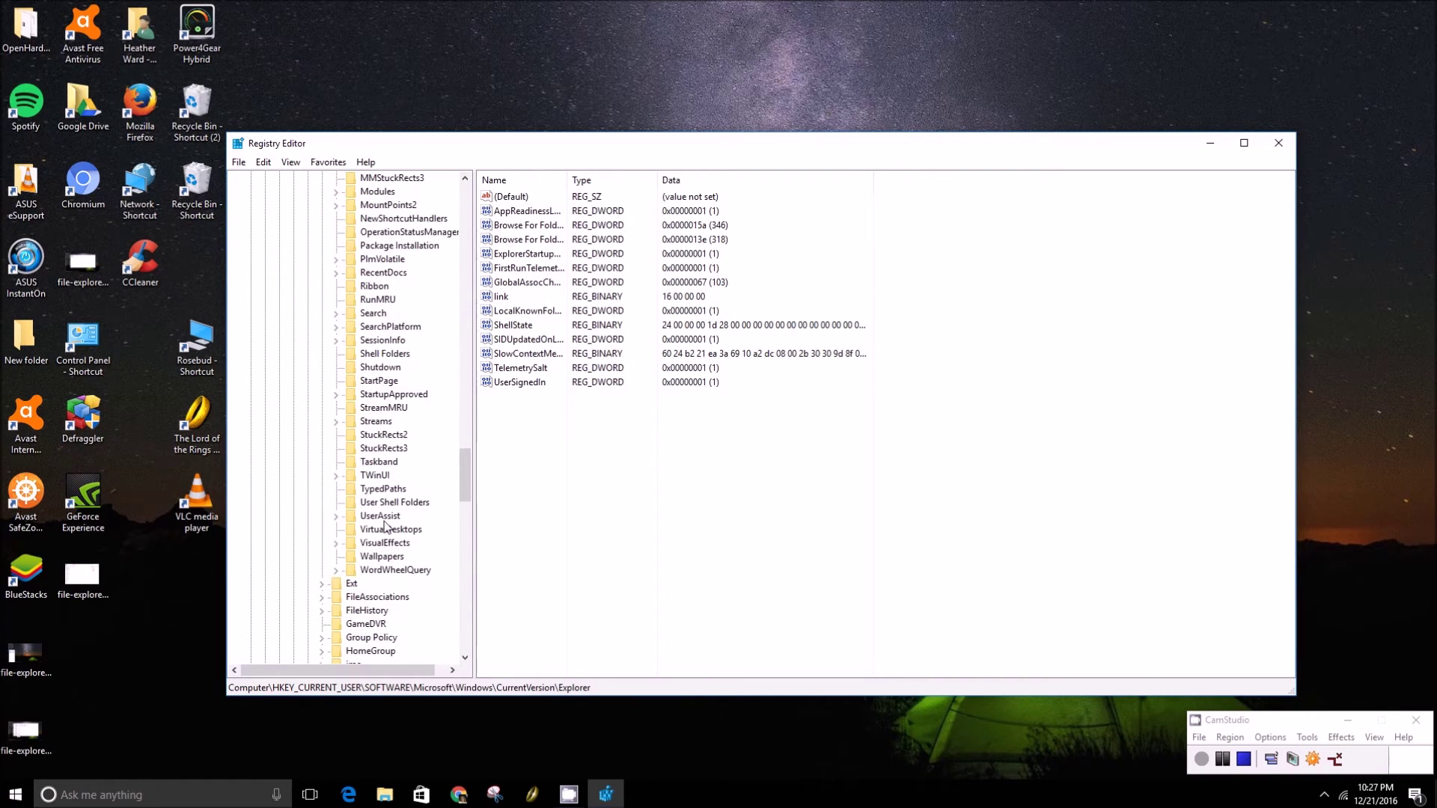
{"action": "scroll", "coordinate": [388, 533], "scroll_direction": "down", "scroll_amount": 1}
{"action": "left_click", "coordinate": [387, 532]}
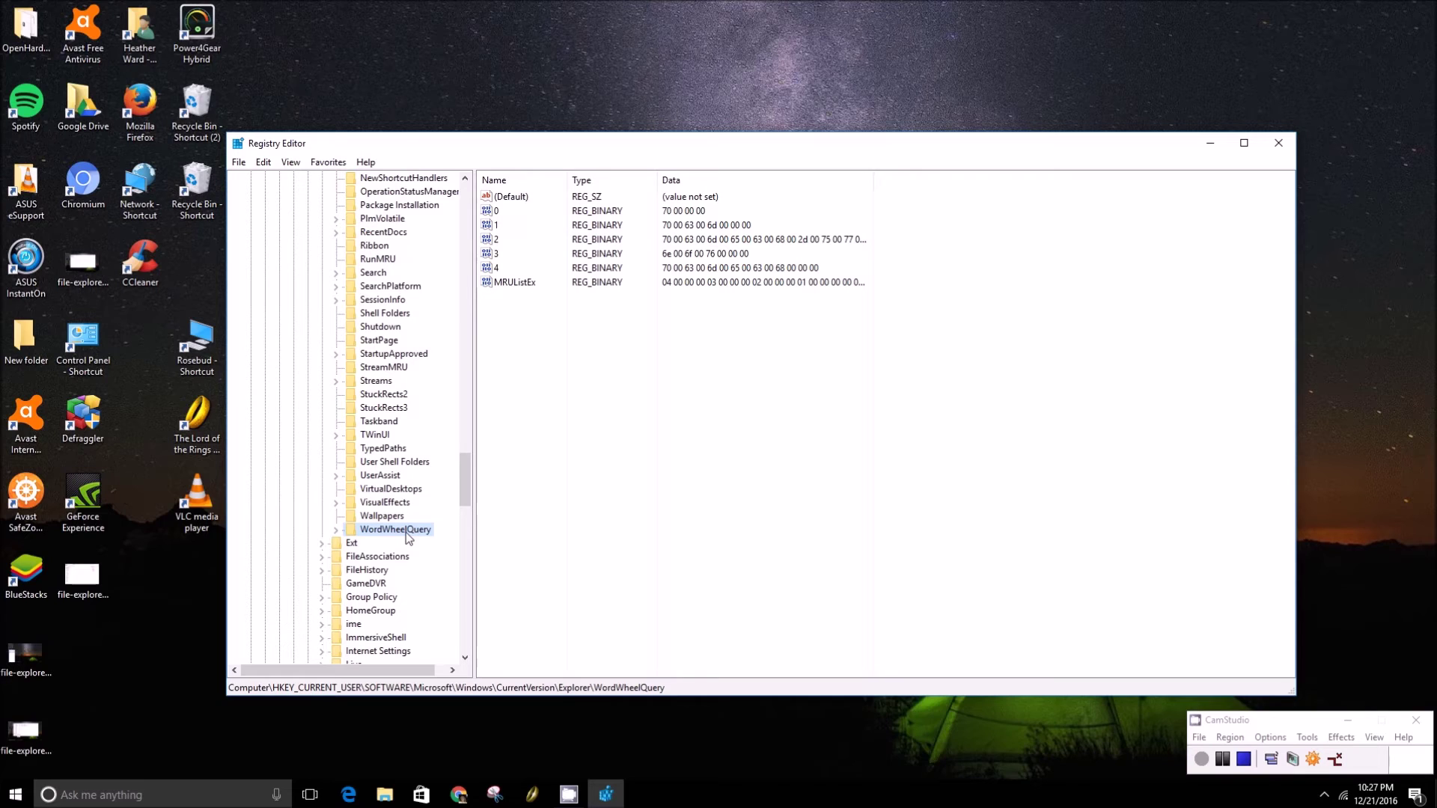
{"action": "right_click", "coordinate": [402, 531]}
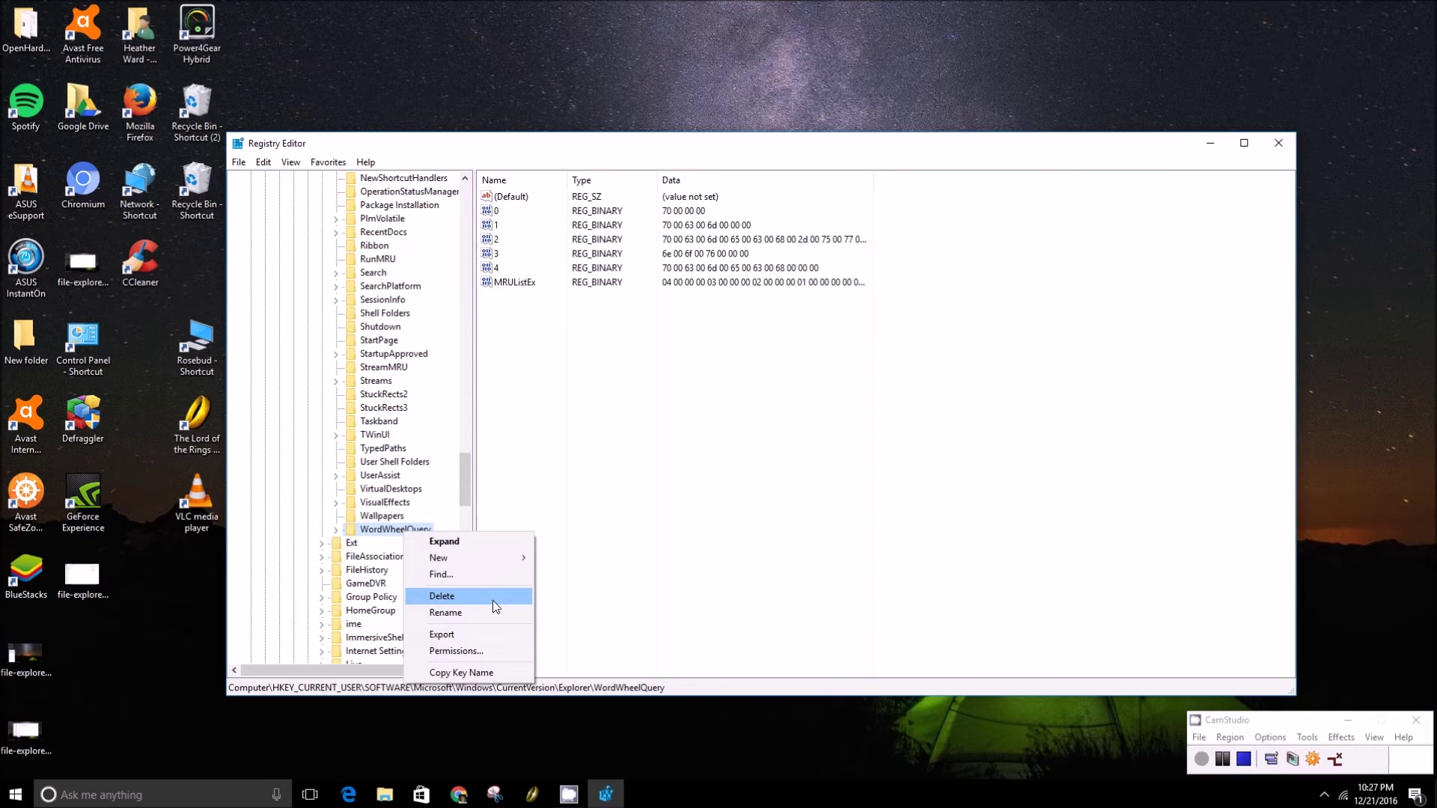
{"action": "left_click", "coordinate": [634, 486]}
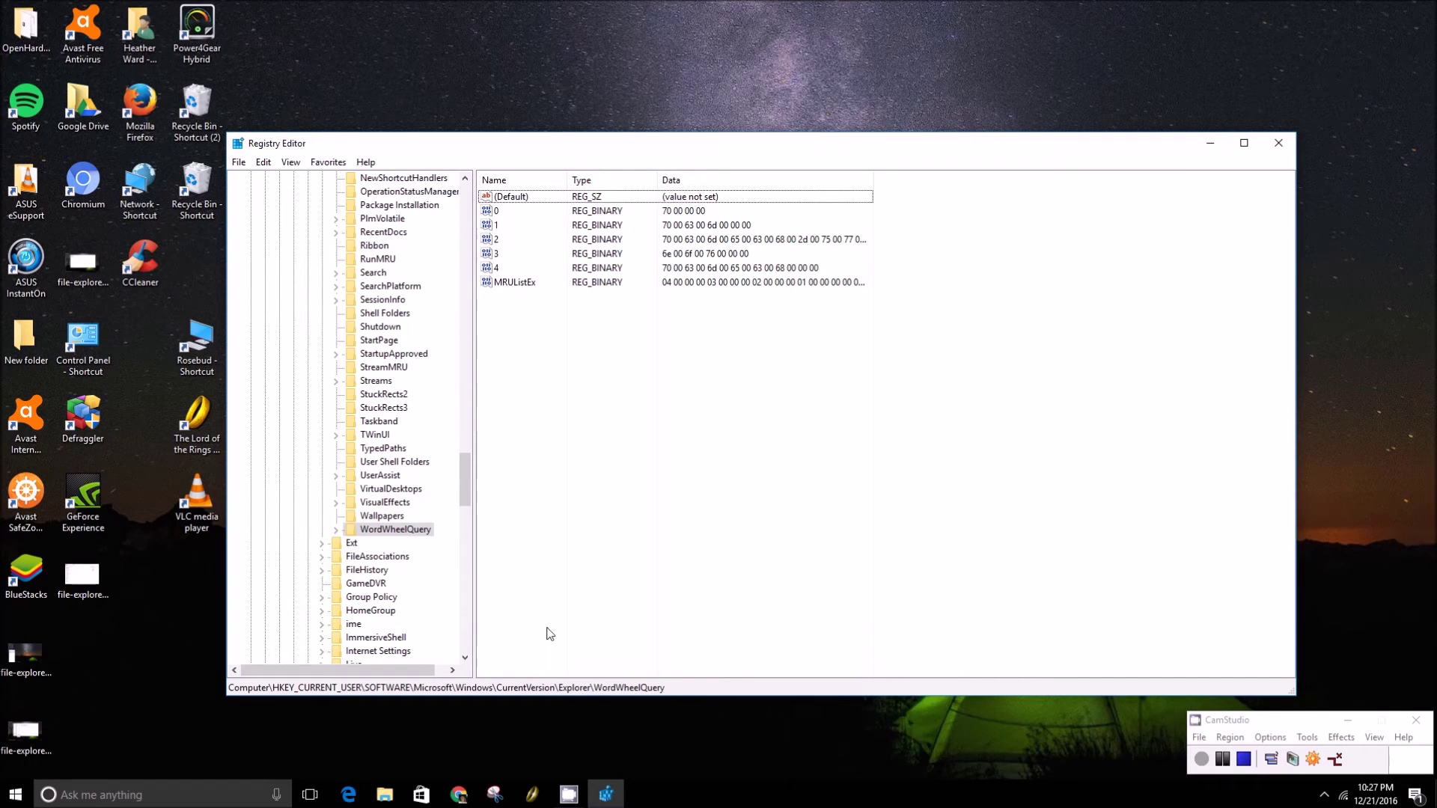
{"action": "left_click", "coordinate": [632, 240]}
{"action": "left_click", "coordinate": [622, 267]}
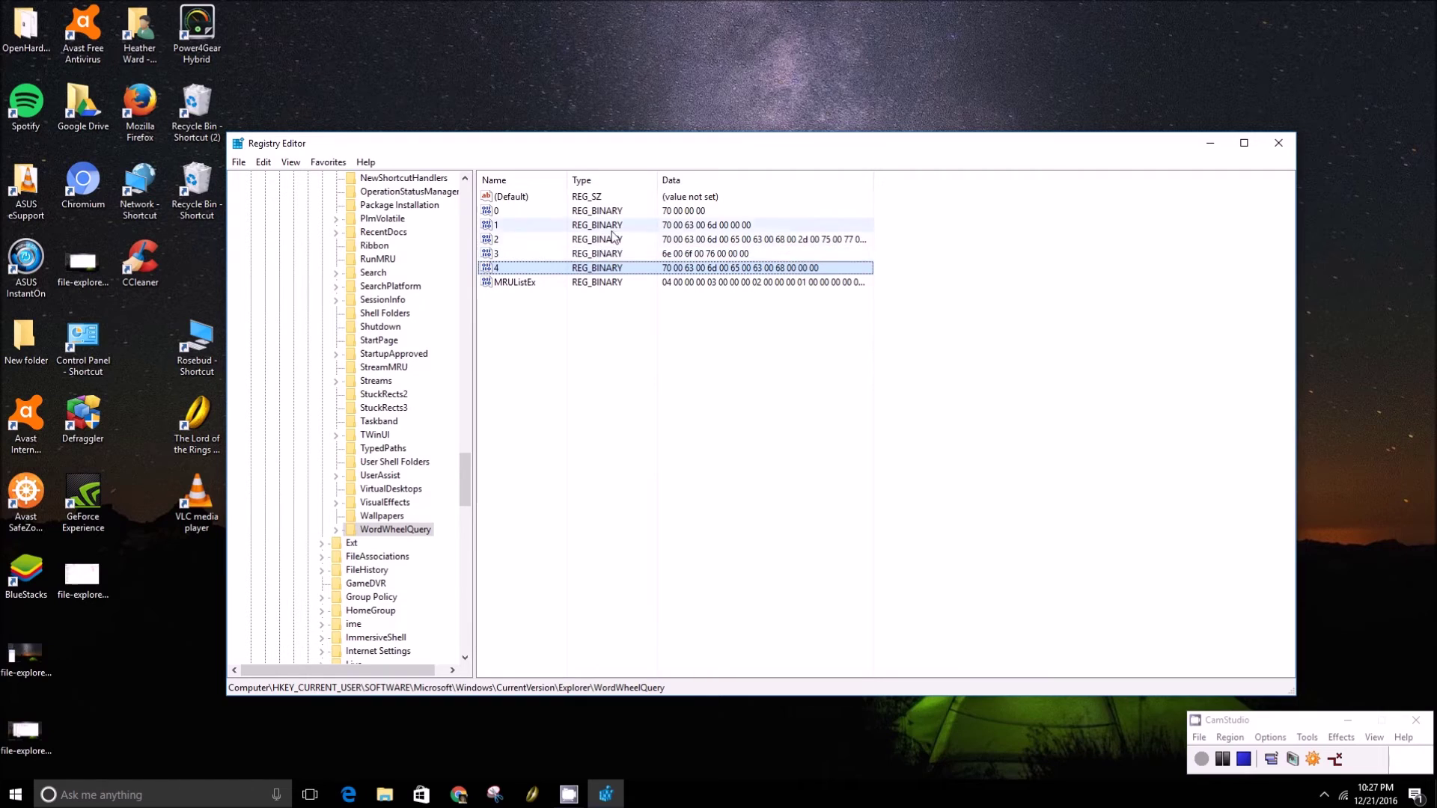
{"action": "double_click", "coordinate": [604, 259]}
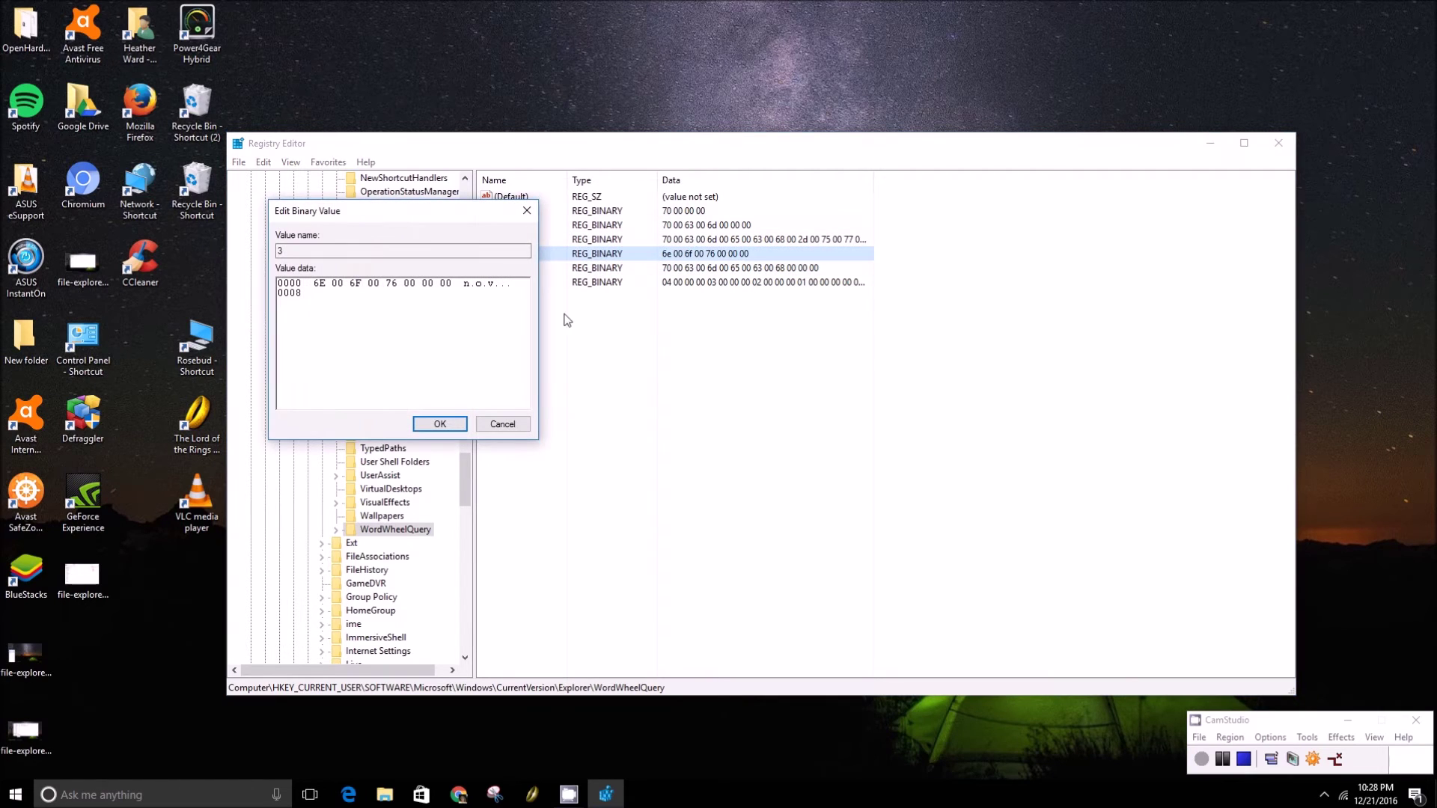
{"action": "left_click", "coordinate": [425, 420]}
{"action": "double_click", "coordinate": [626, 242]}
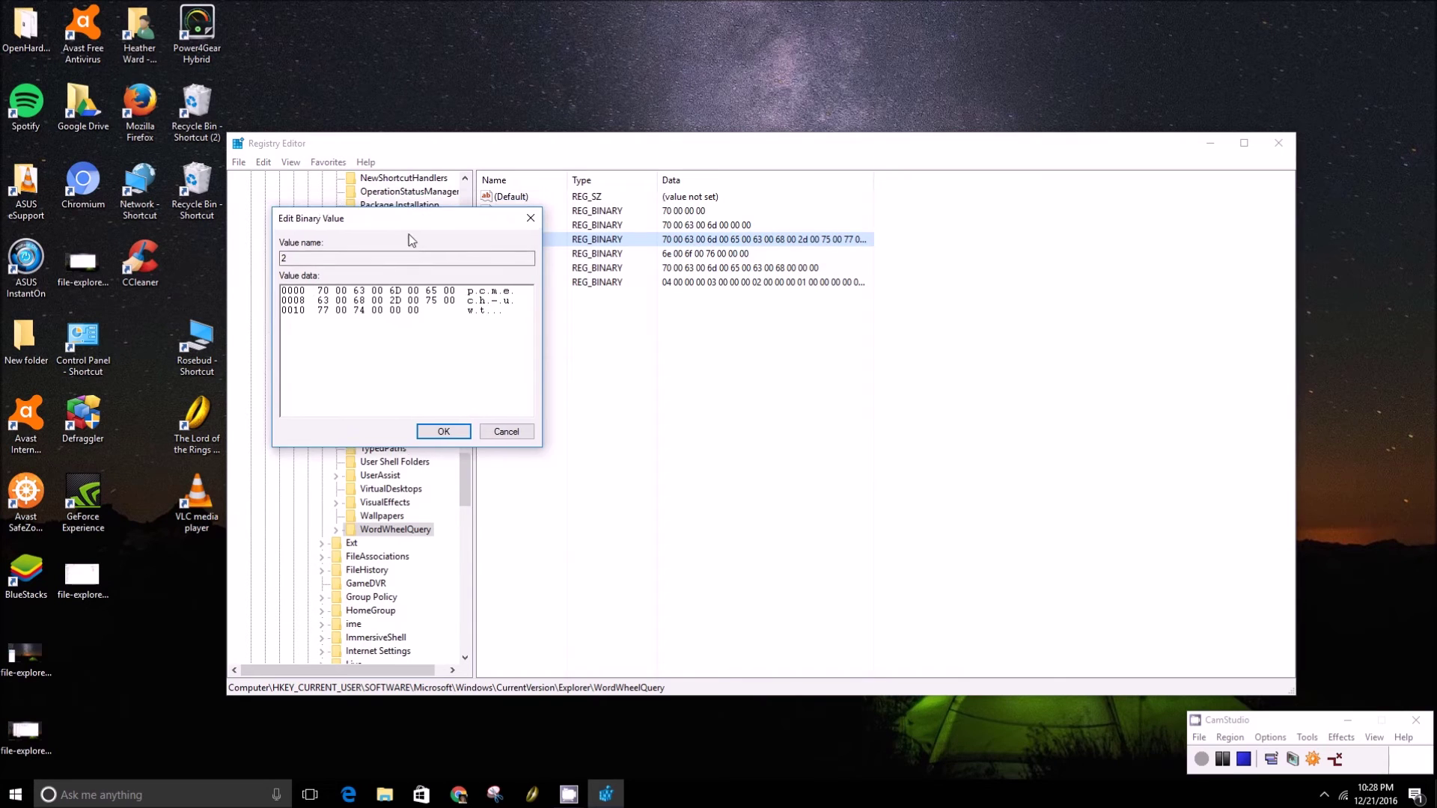
{"action": "left_click_drag", "start_coordinate": [407, 211], "coordinate": [537, 327]}
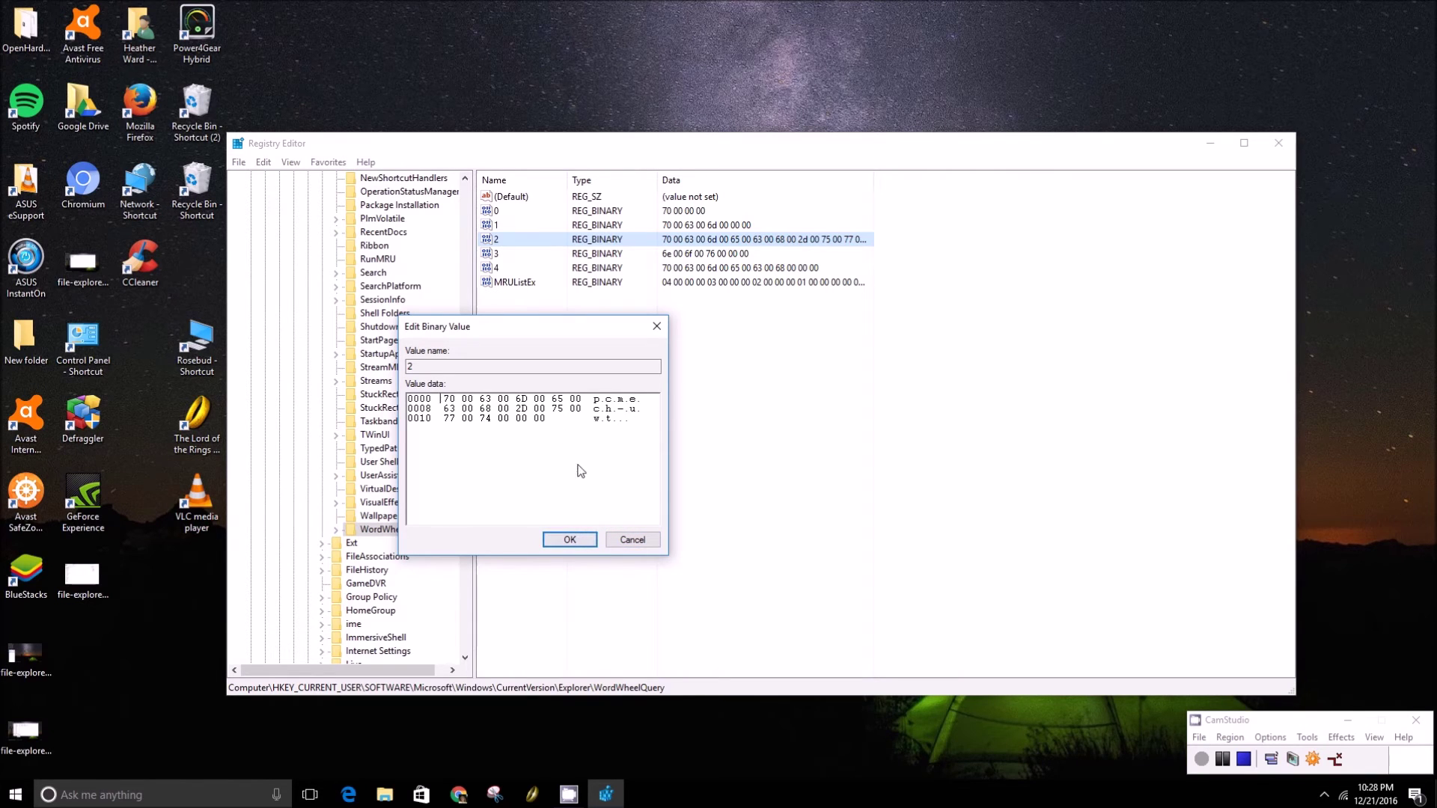
{"action": "left_click", "coordinate": [655, 545]}
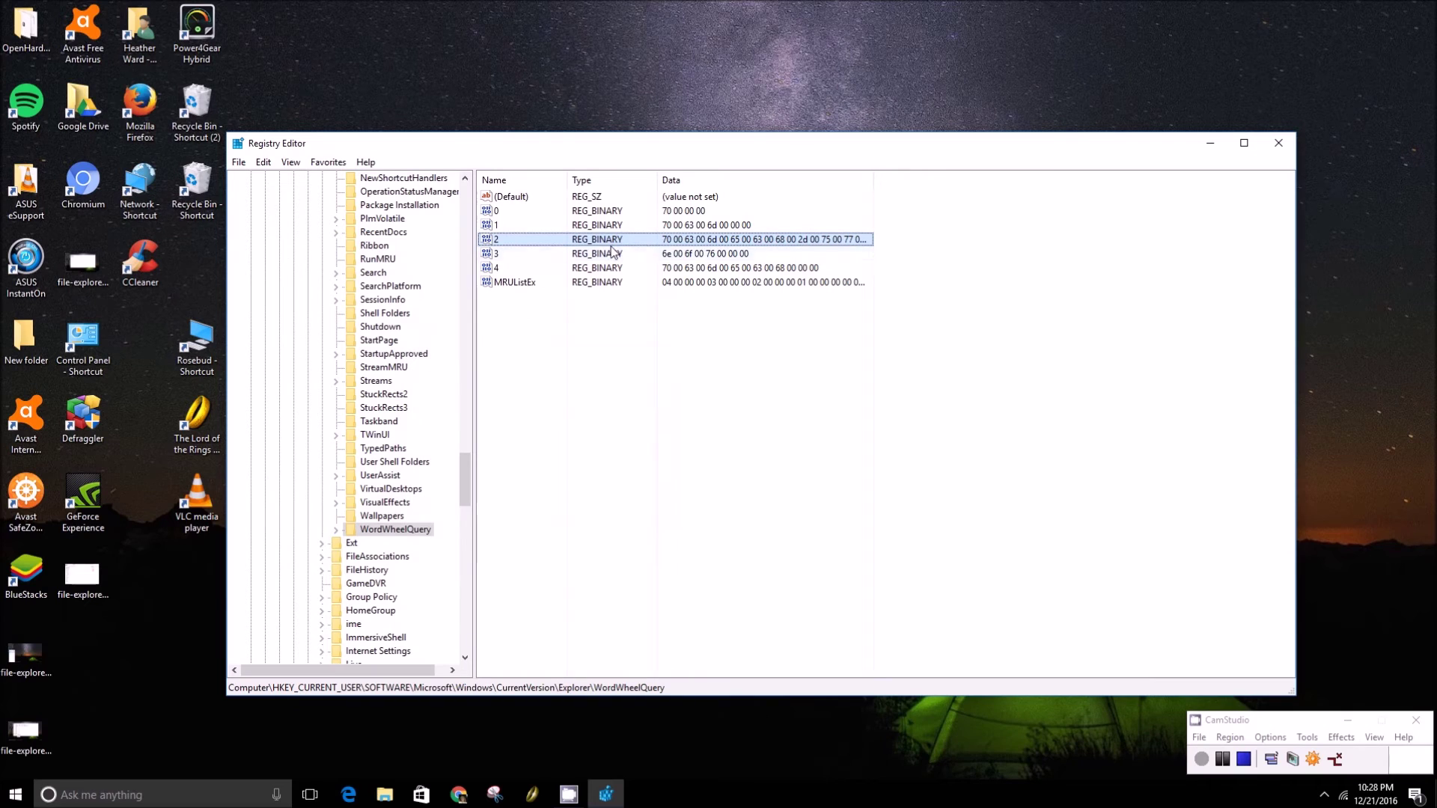
Delete value 2 from WordWheelQuery and confirm, leaving 0, 1, 3, 4 and MRUListEx.
{"action": "right_click", "coordinate": [619, 242]}
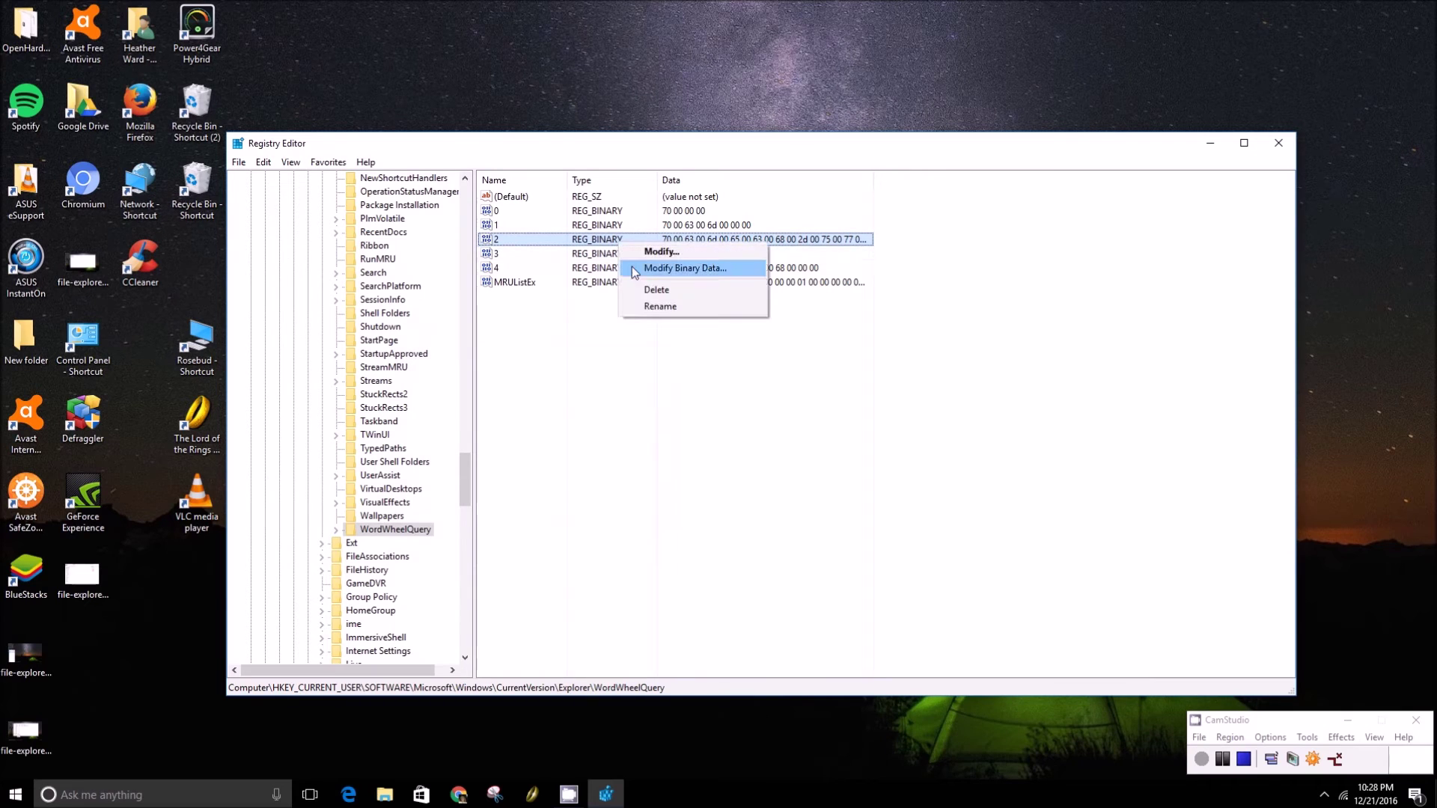
{"action": "left_click", "coordinate": [674, 296]}
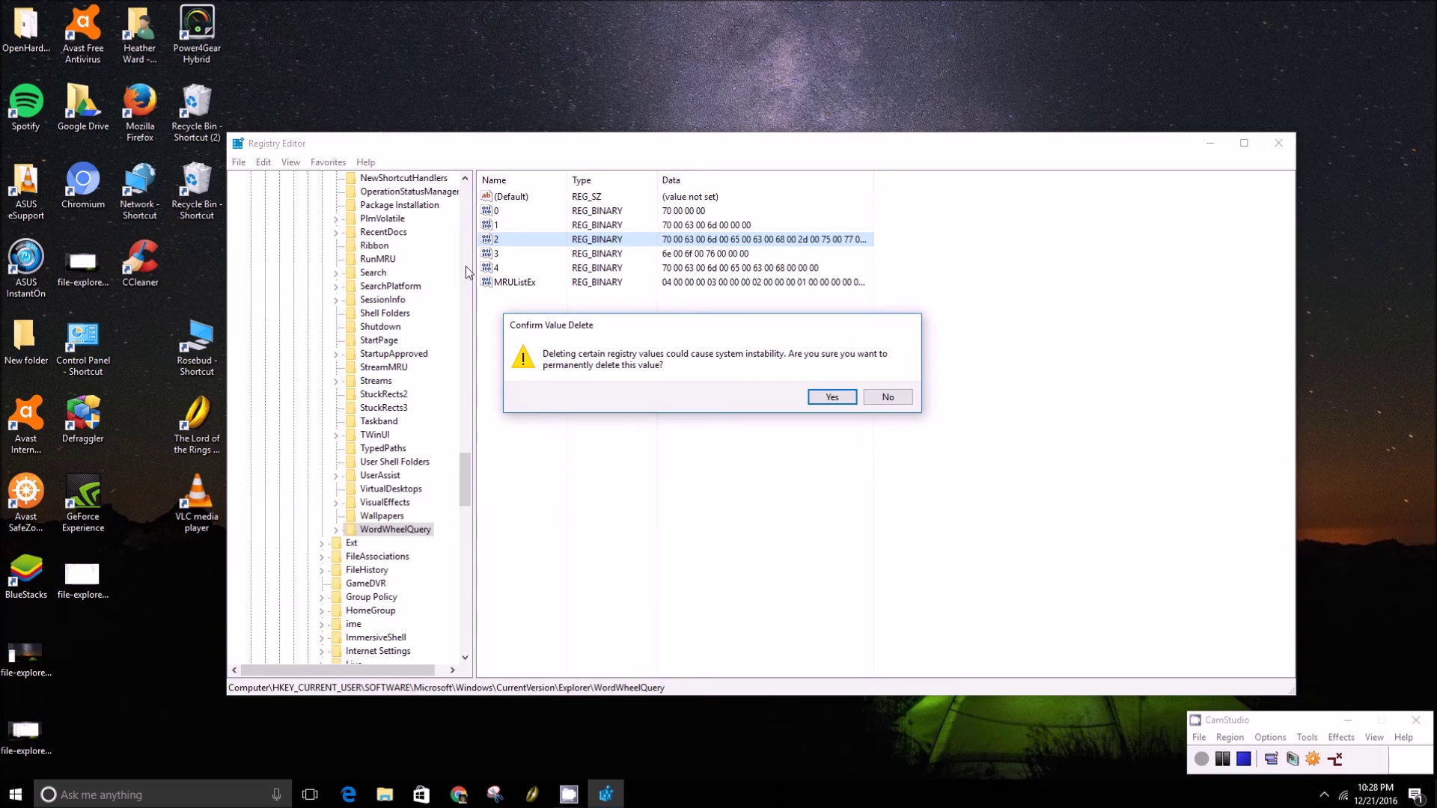
{"action": "left_click", "coordinate": [835, 401]}
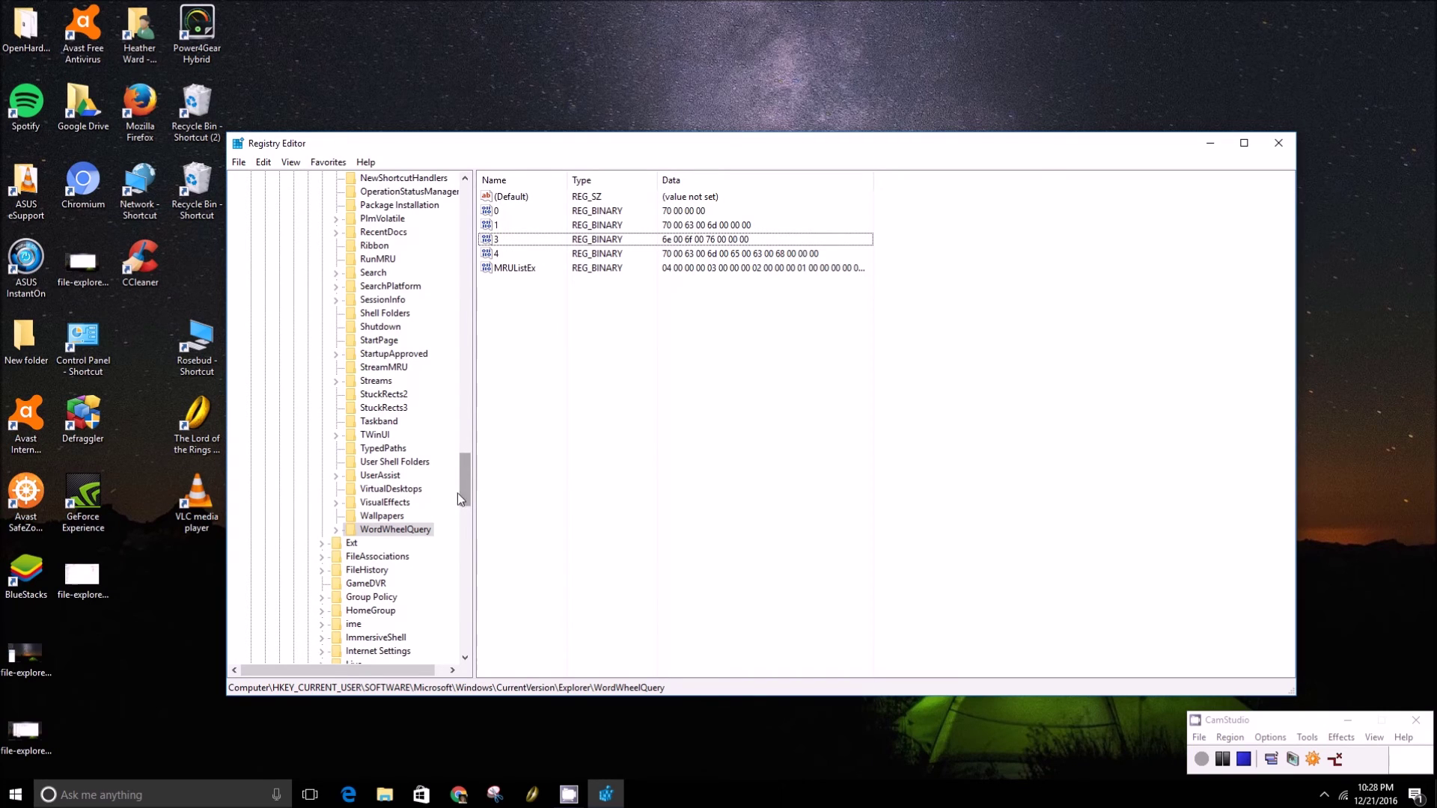
Delete the whole WordWheelQuery key with its subkeys, confirm, and close Registry Editor.
{"action": "right_click", "coordinate": [385, 534]}
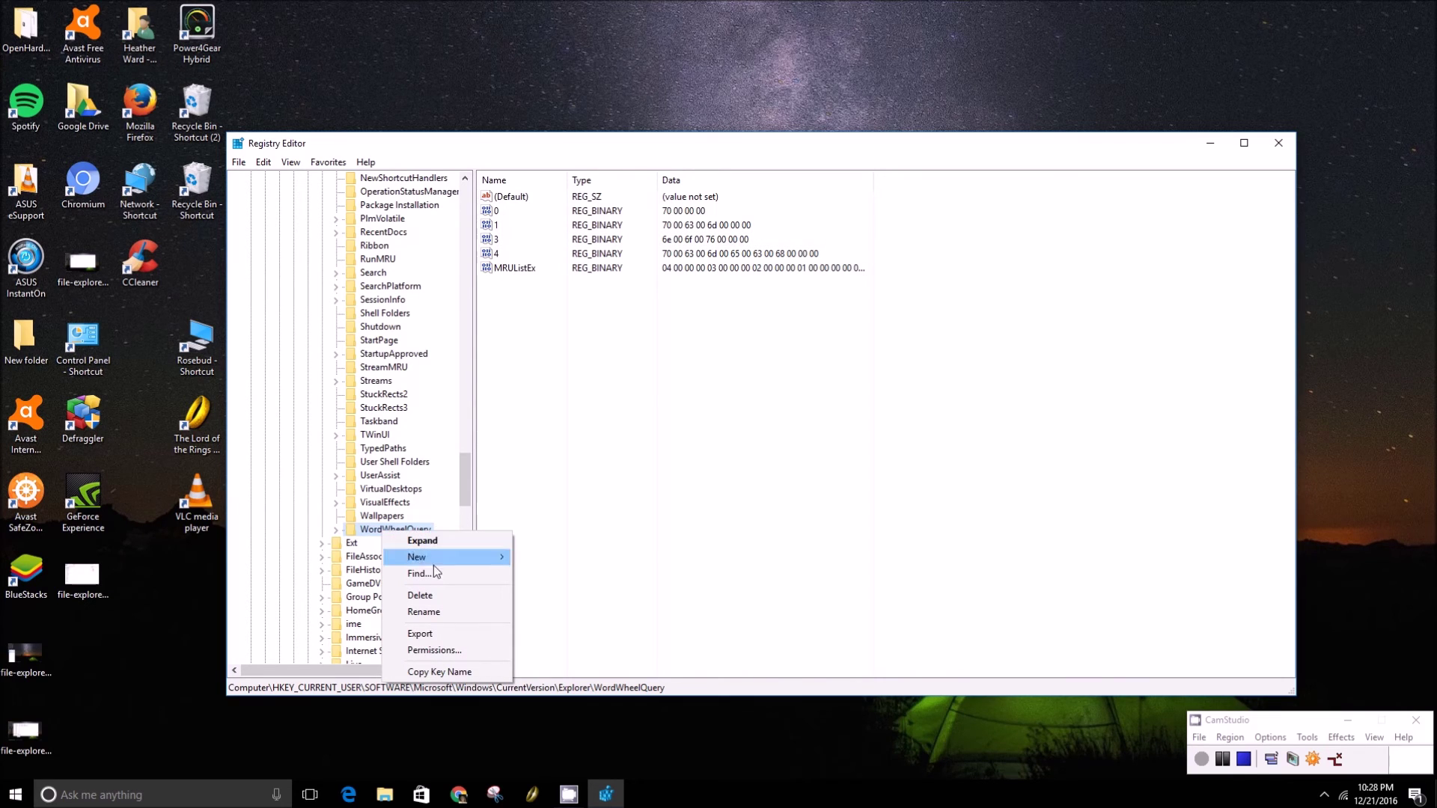
{"action": "left_click", "coordinate": [463, 596]}
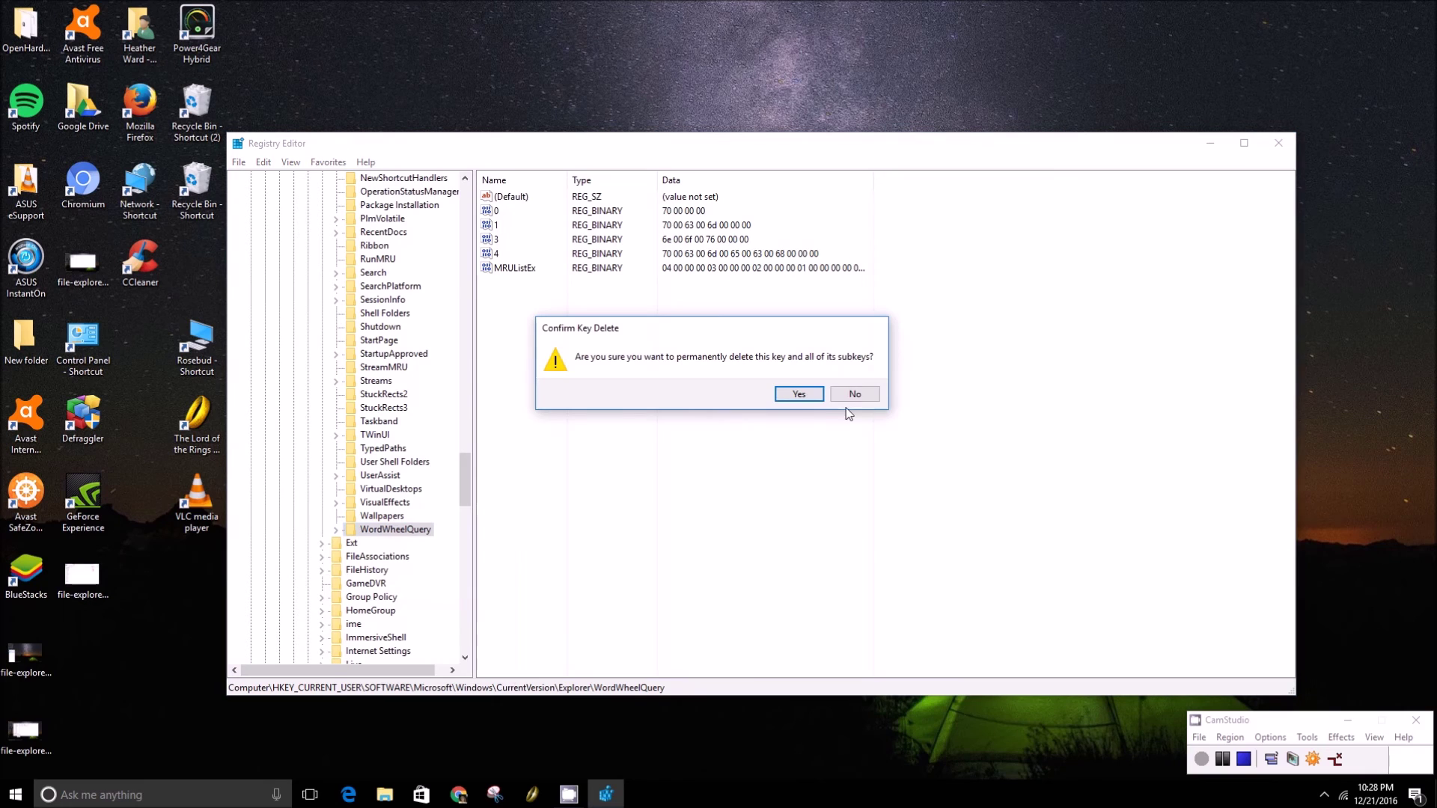
{"action": "left_click", "coordinate": [798, 398]}
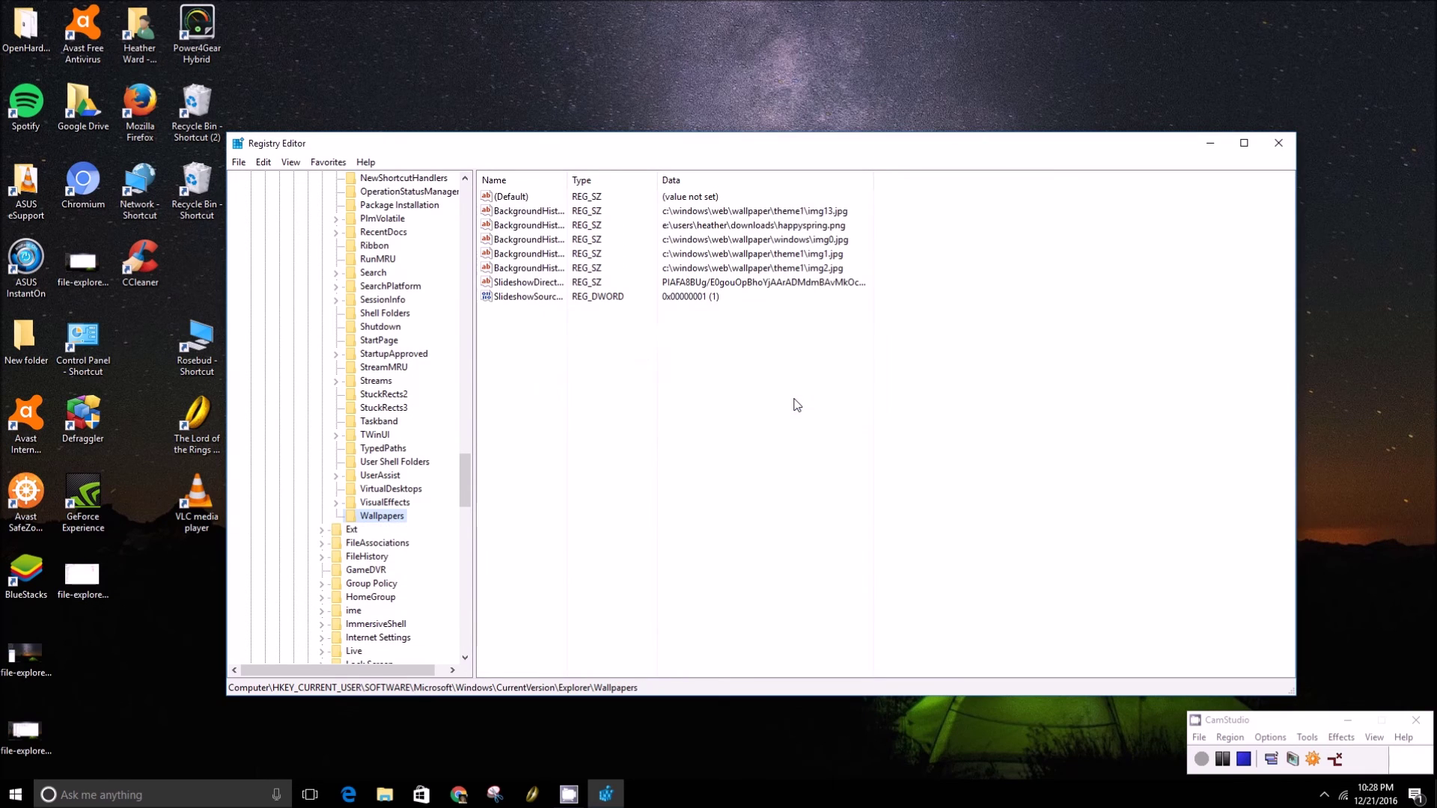
{"action": "left_click", "coordinate": [1268, 144]}
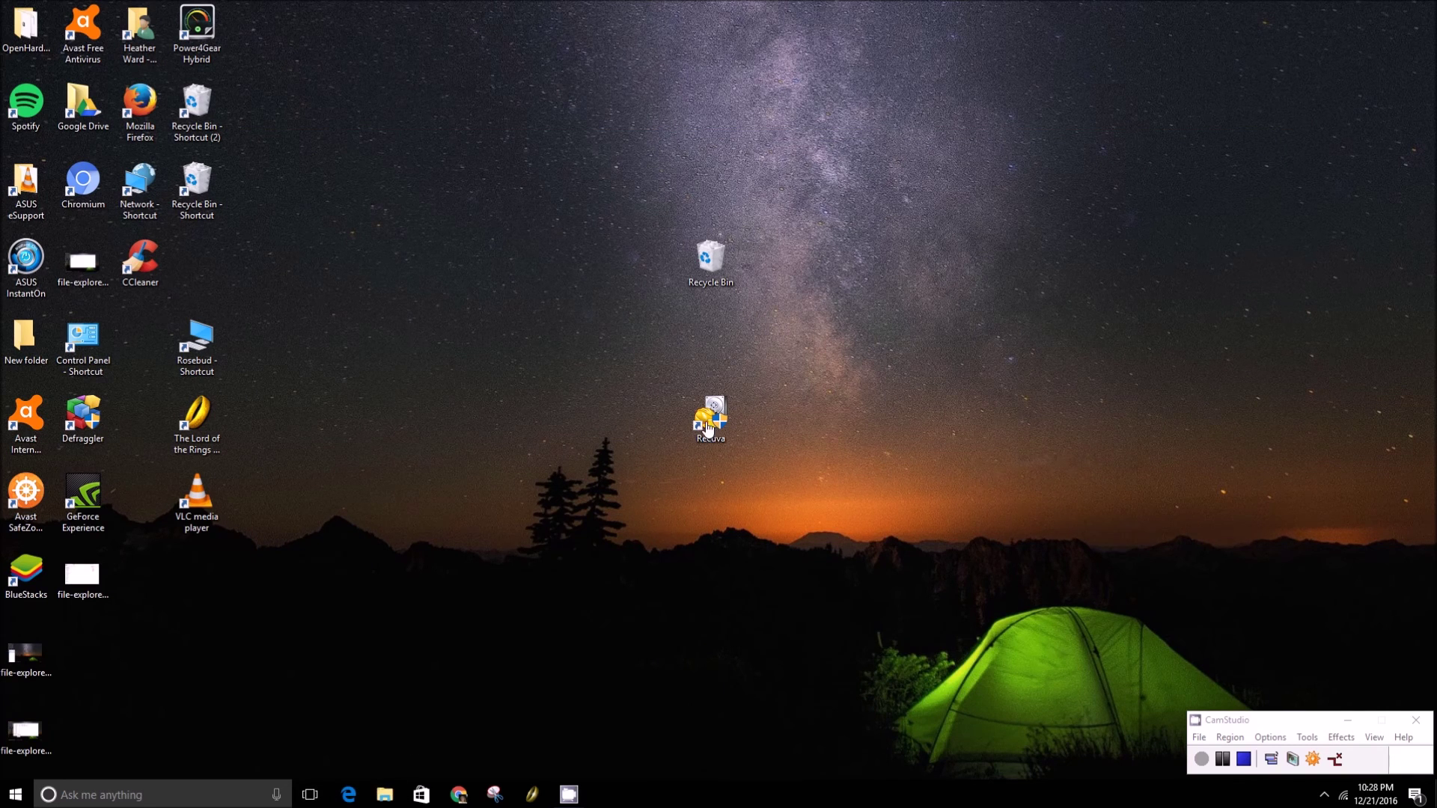
{"action": "key", "text": "super+e"}
{"action": "left_click", "coordinate": [1030, 273]}
{"action": "type", "text": "p"}
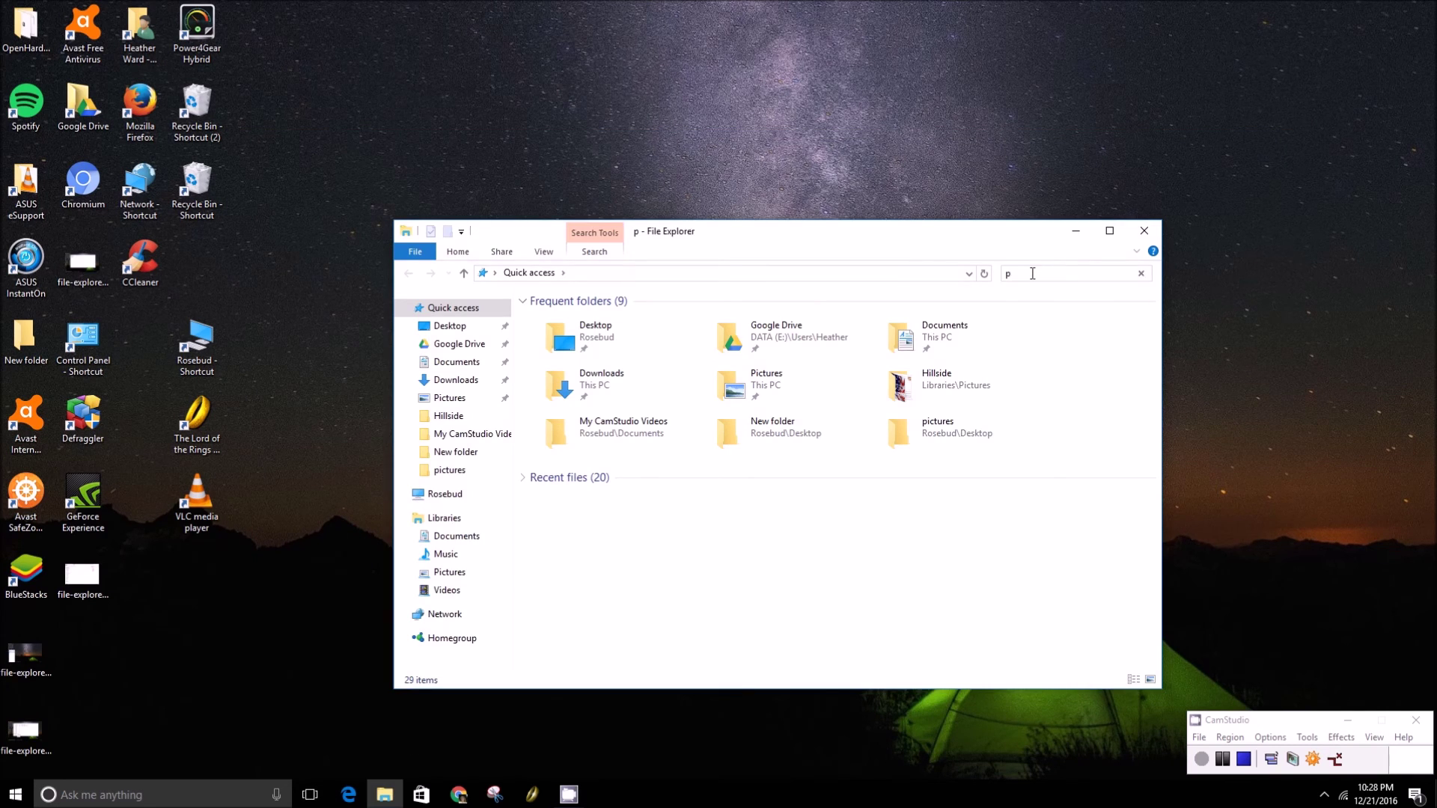
{"action": "type", "text": "cmech-"}
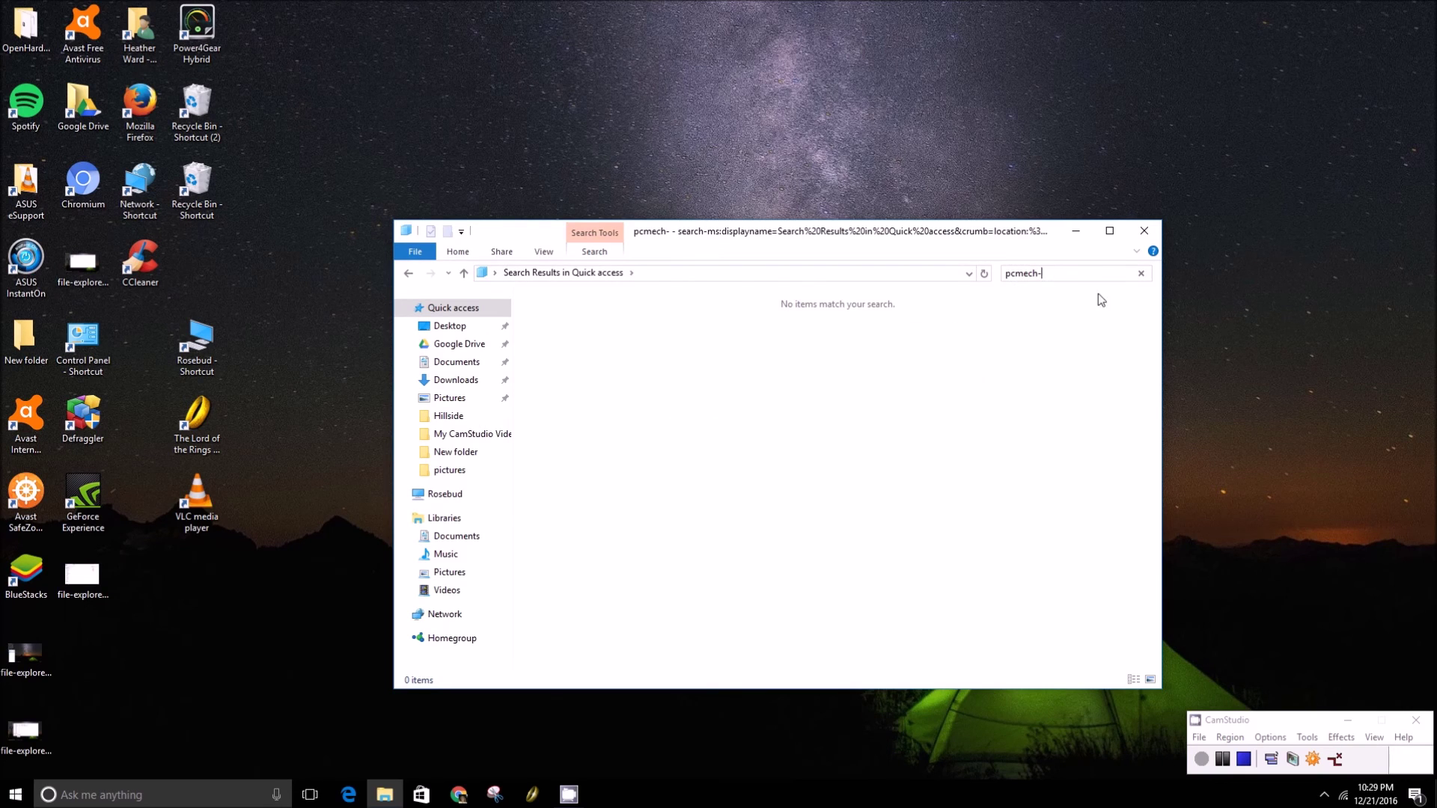
{"action": "left_click", "coordinate": [1158, 231]}
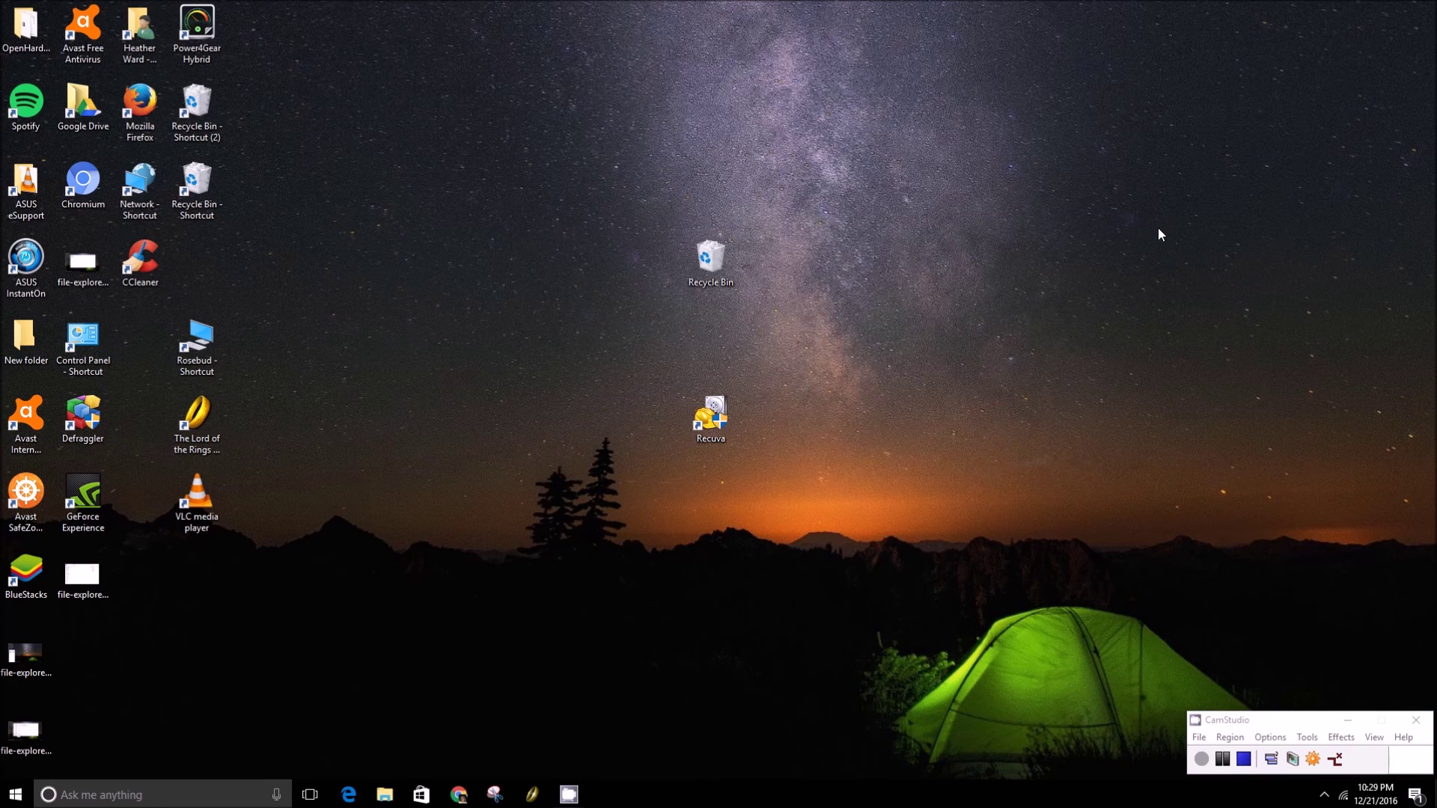